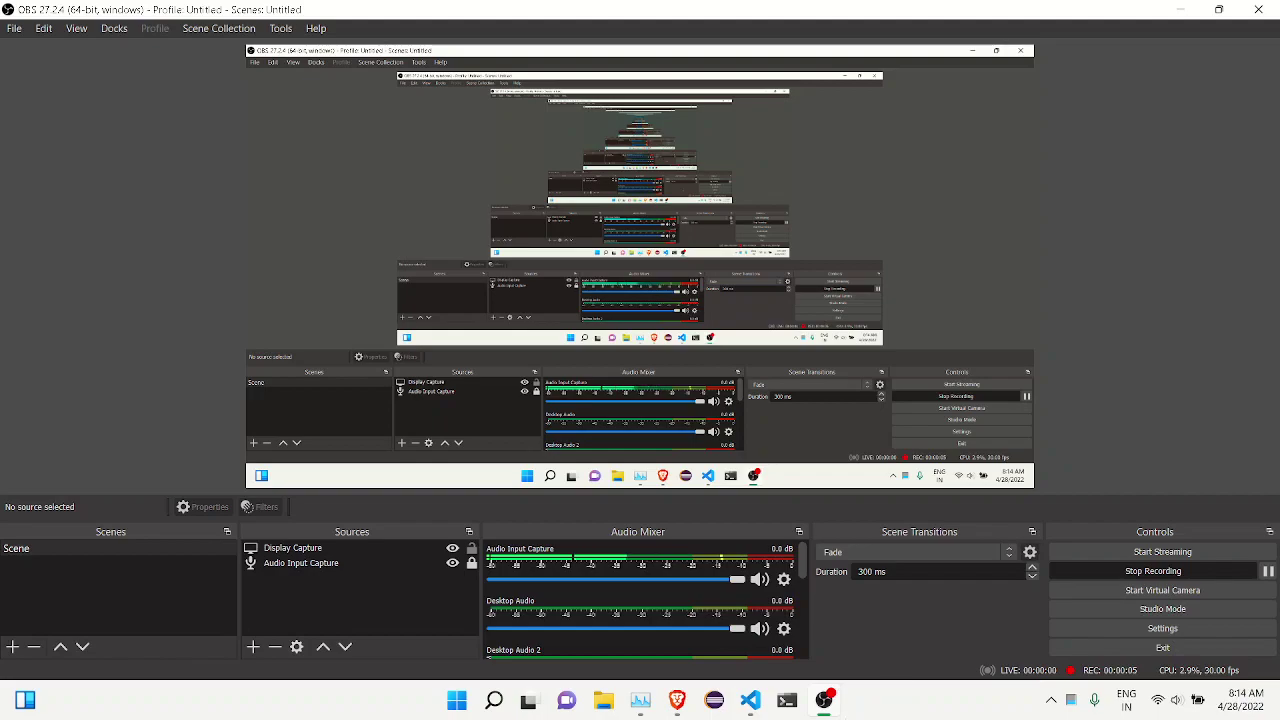
Switch to the browser showing the inotebook login page.
left_click(677, 703)
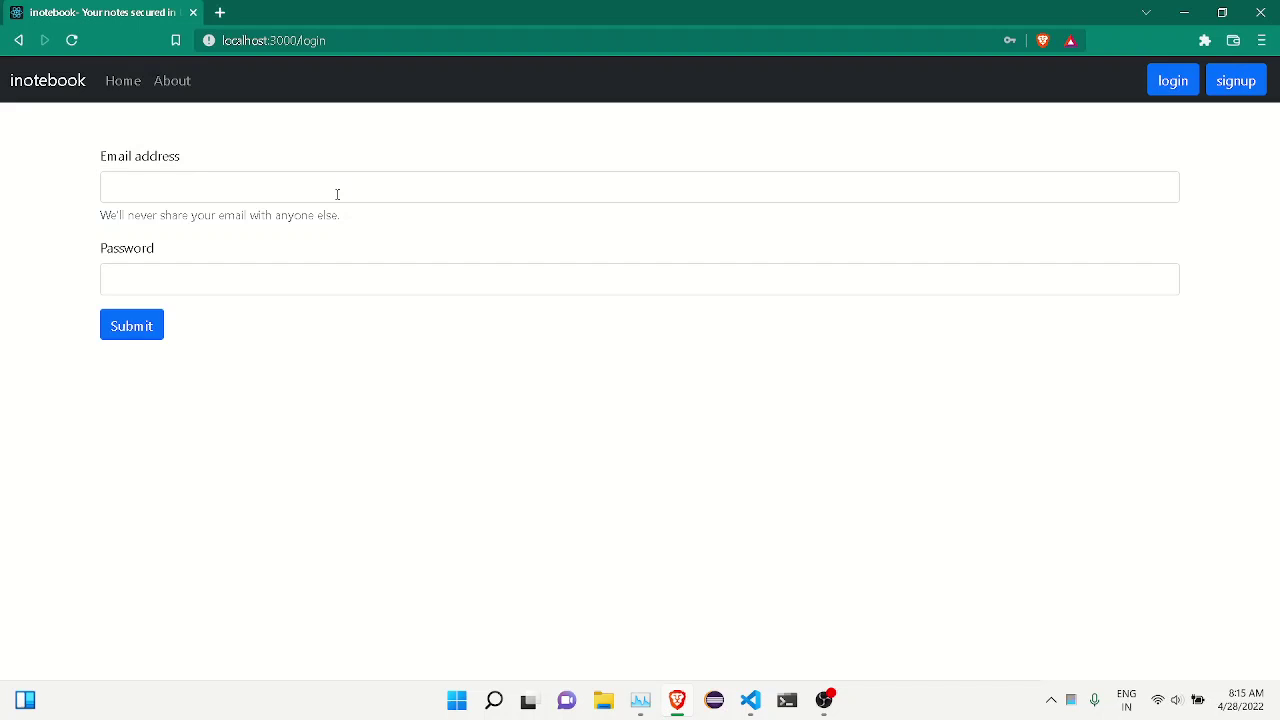
Sign in with the autofilled saved e-mail and the account password.
left_click(337, 194)
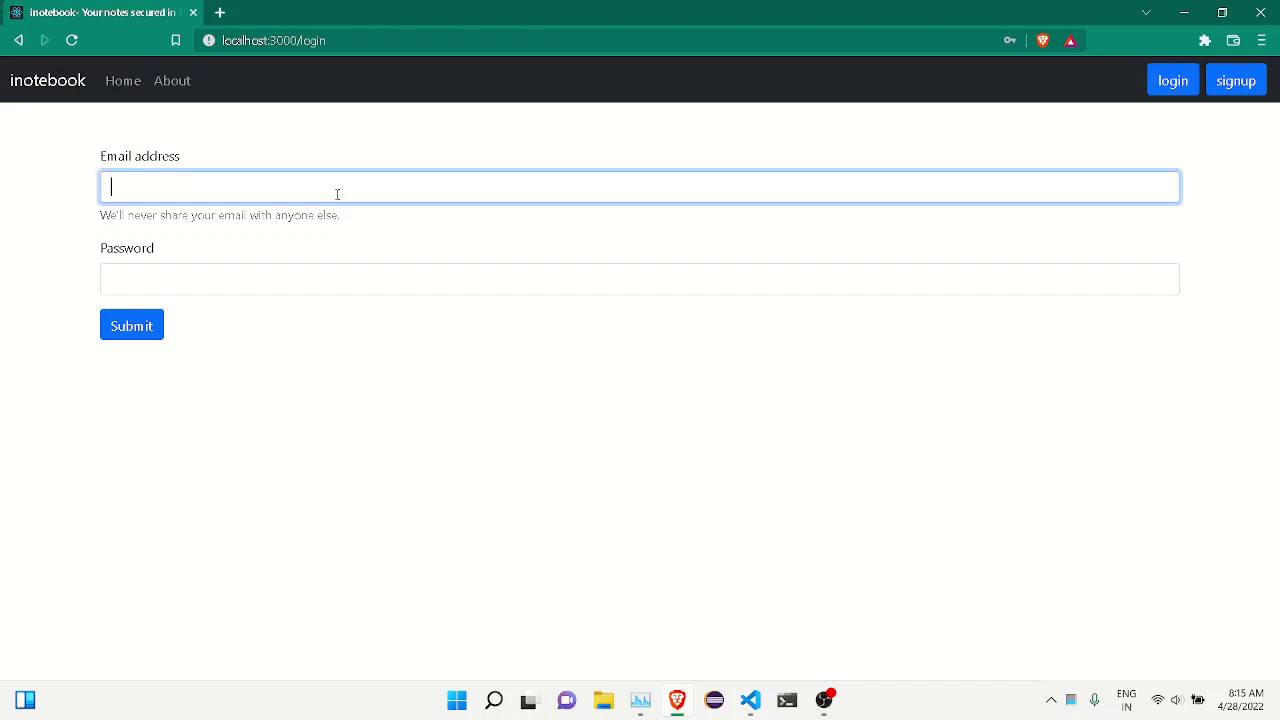
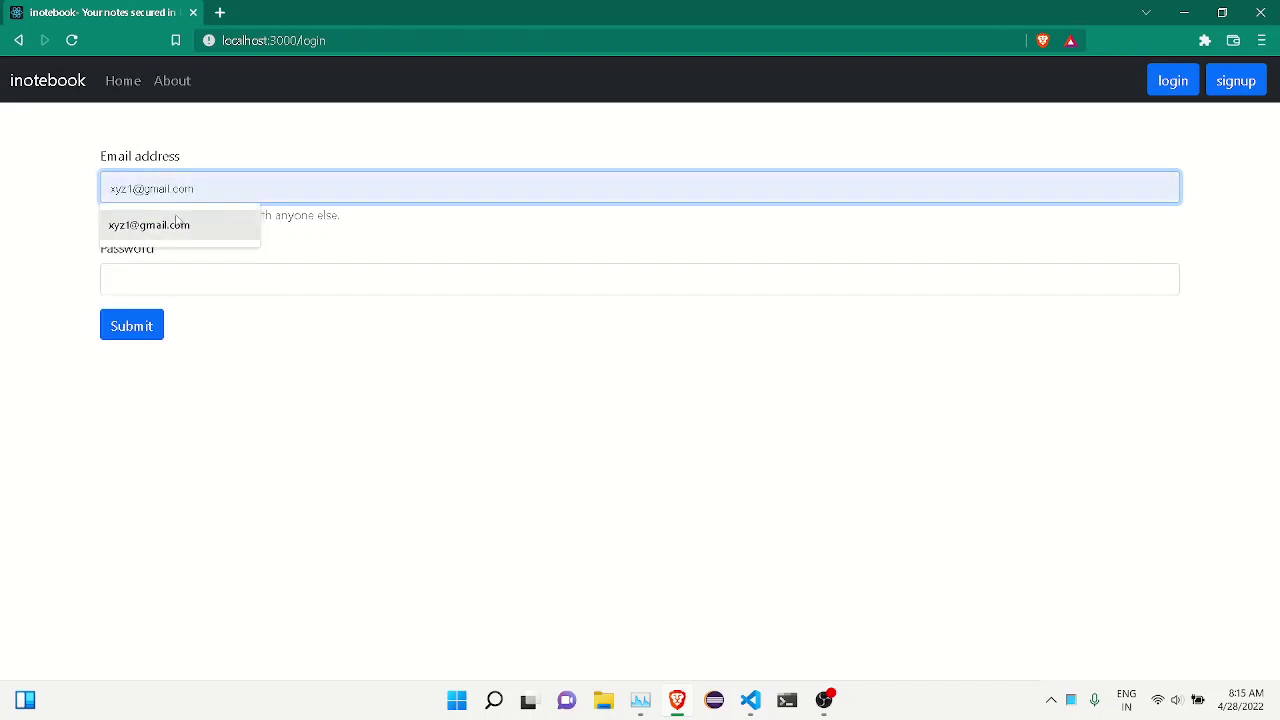
left_click(176, 225)
left_click(178, 281)
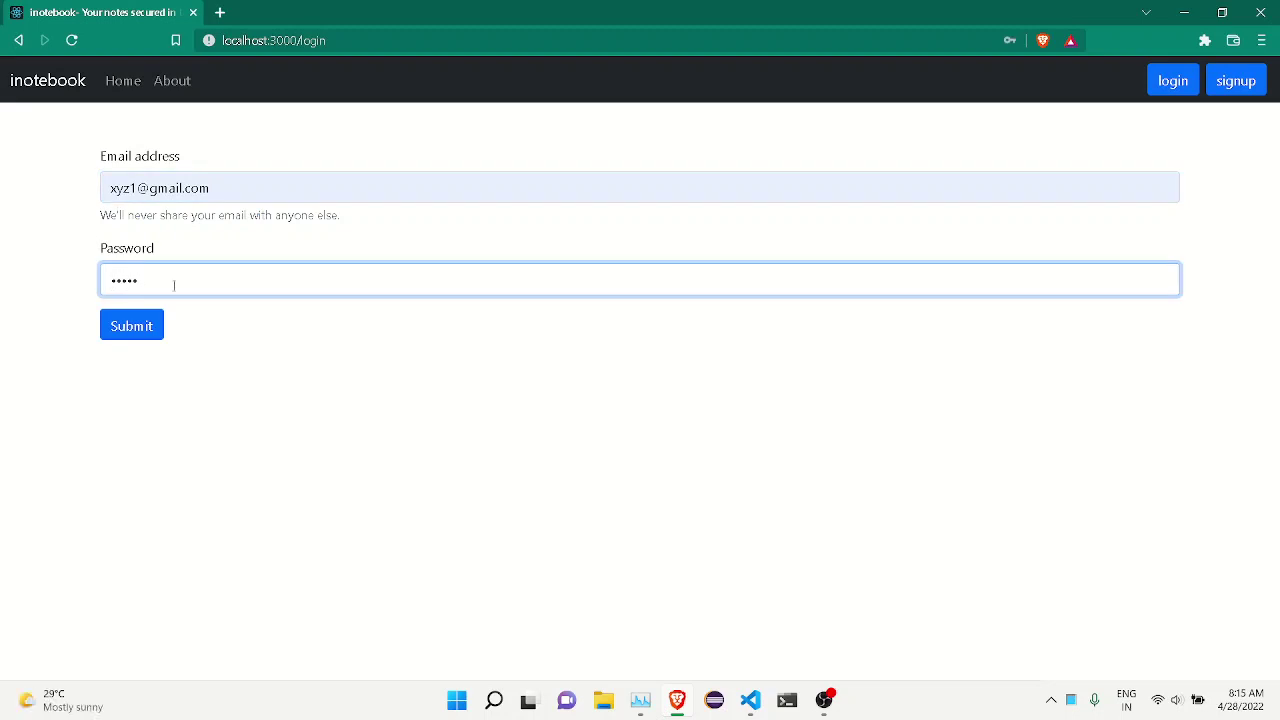
left_click(124, 333)
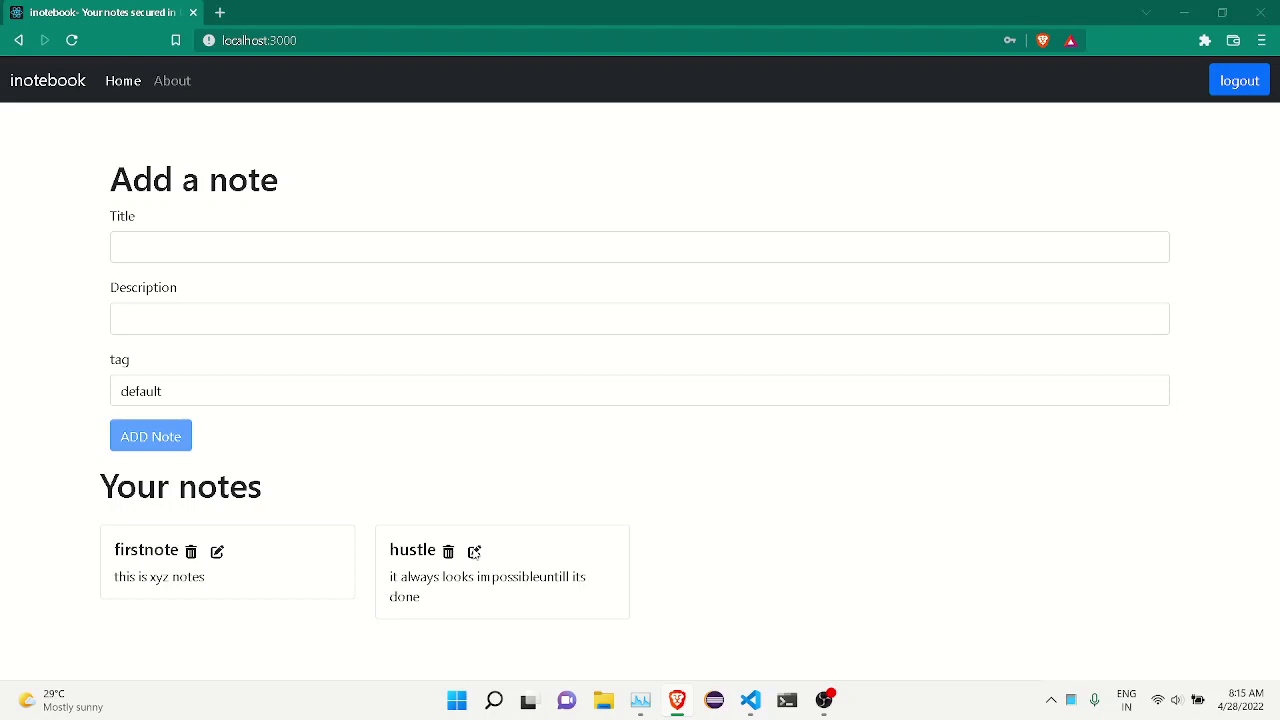
Add a note titled 'tesla' with description 'owned by elon musk' and tag 'news'.
left_click(288, 252)
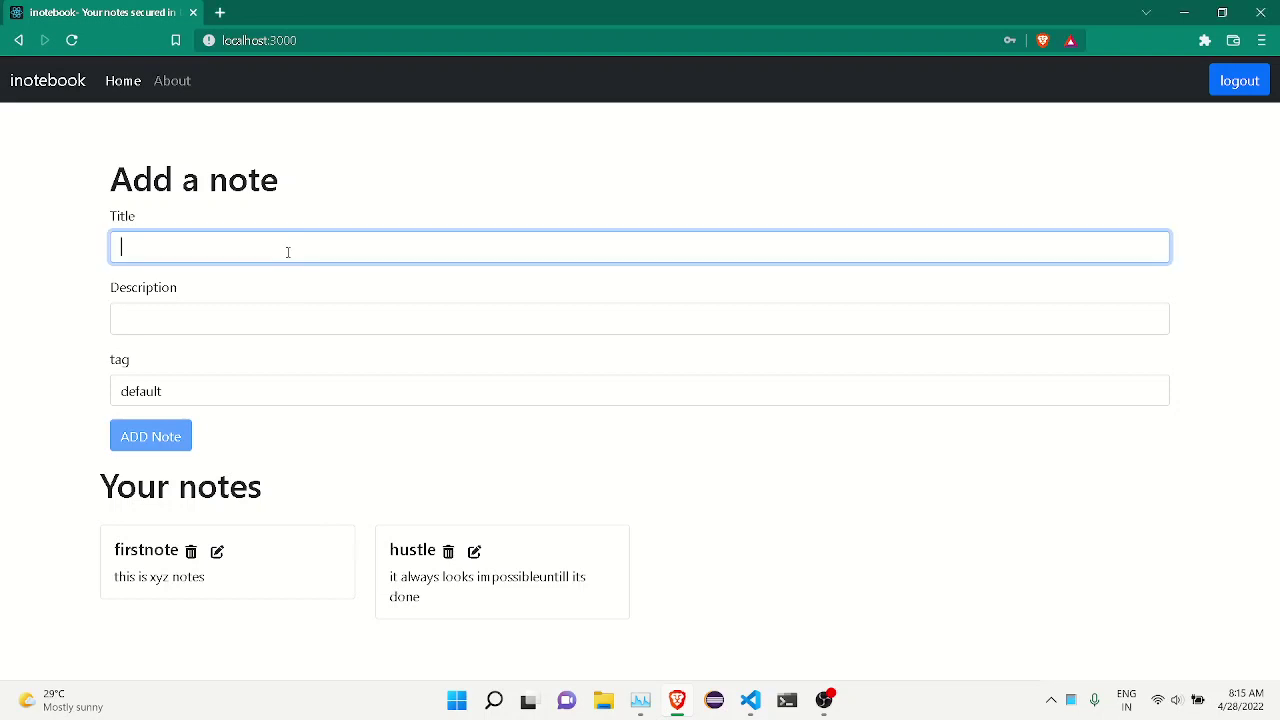
type("te")
type("itt")
key("BackSpace")
key("BackSpace")
key("BackSpace")
key("BackSpace")
type("esla")
left_click(216, 313)
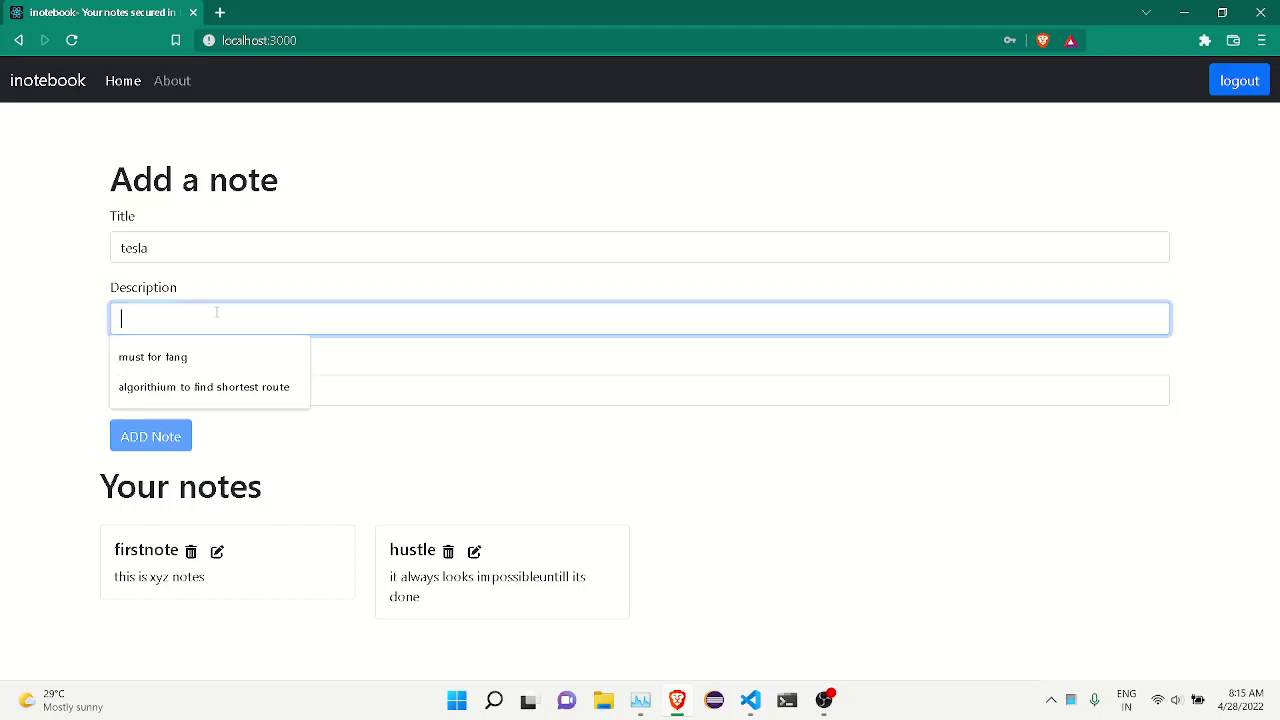
type("own")
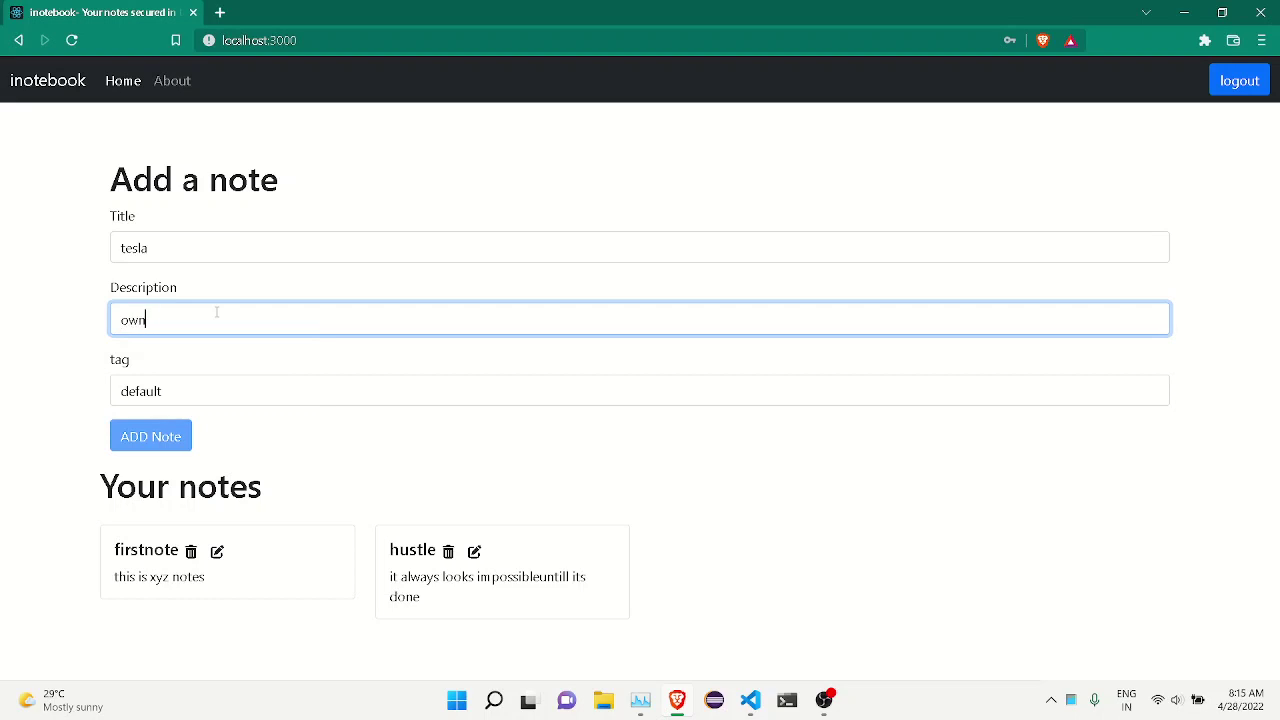
type("ed by ")
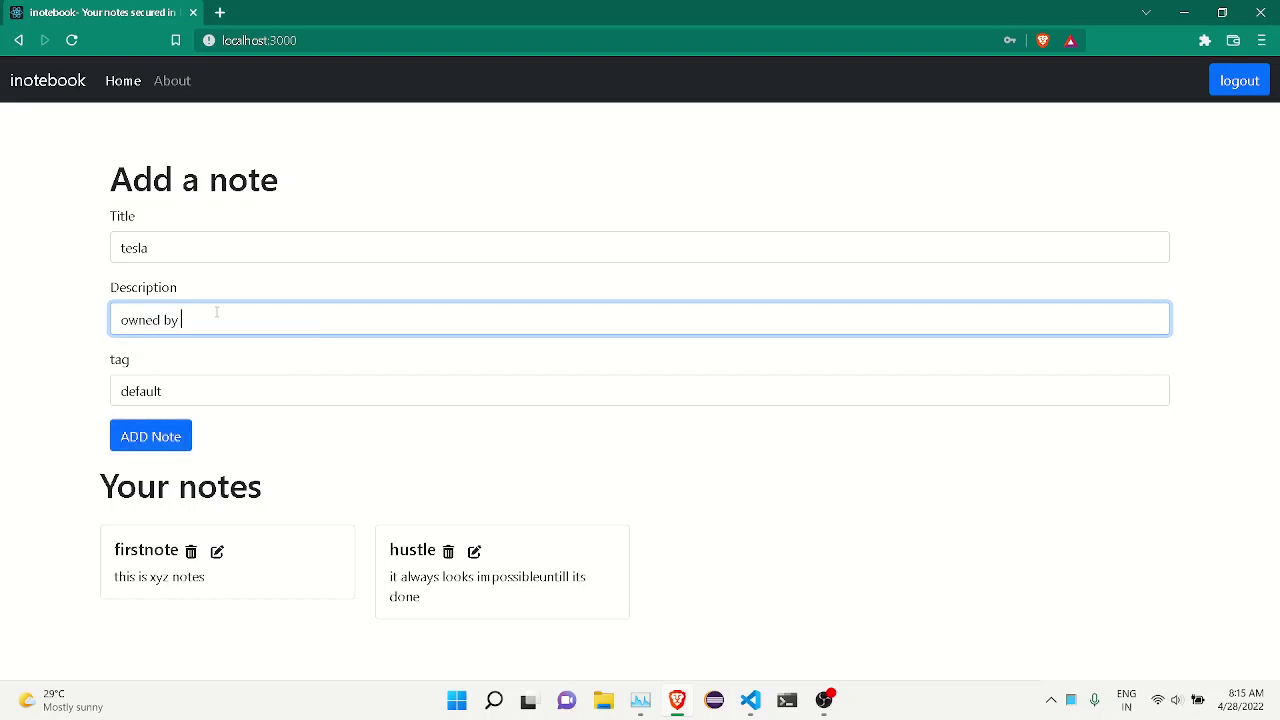
type("elon musk")
left_click(211, 388)
key("BackSpace")
key("BackSpace")
key("BackSpace")
key("BackSpace")
key("BackSpace")
key("BackSpace")
key("BackSpace")
type("news")
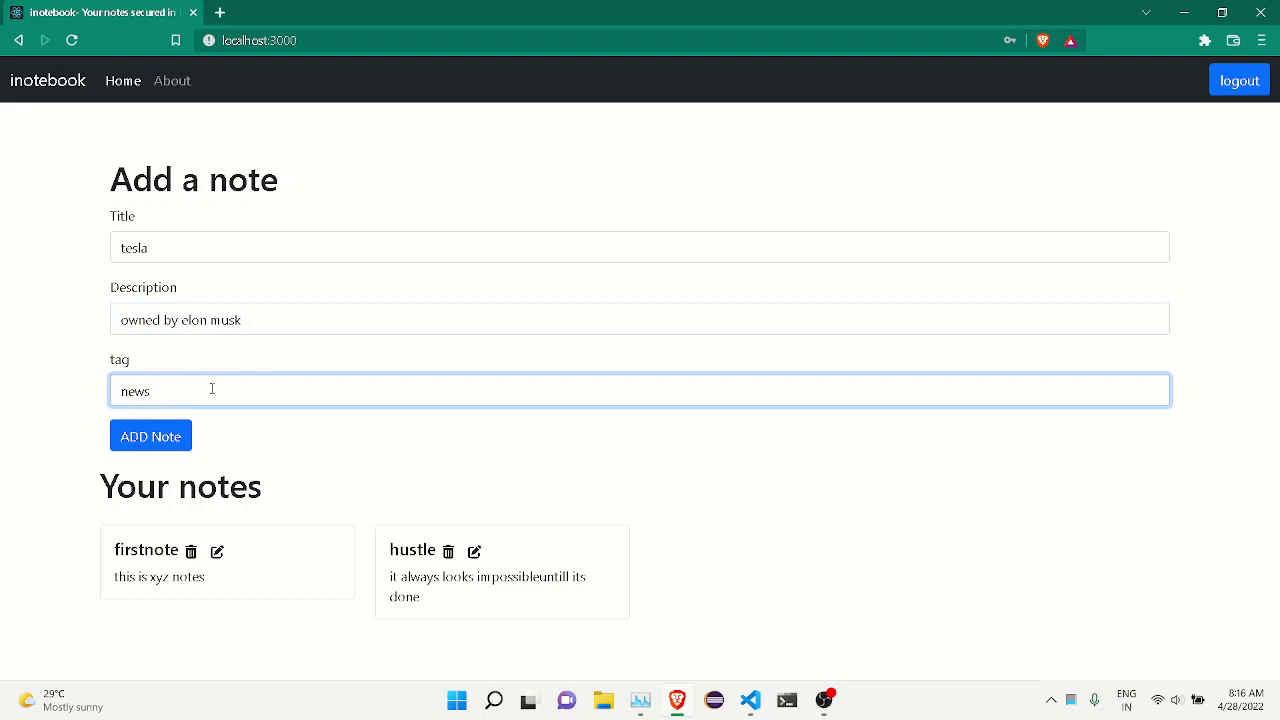
left_click(160, 438)
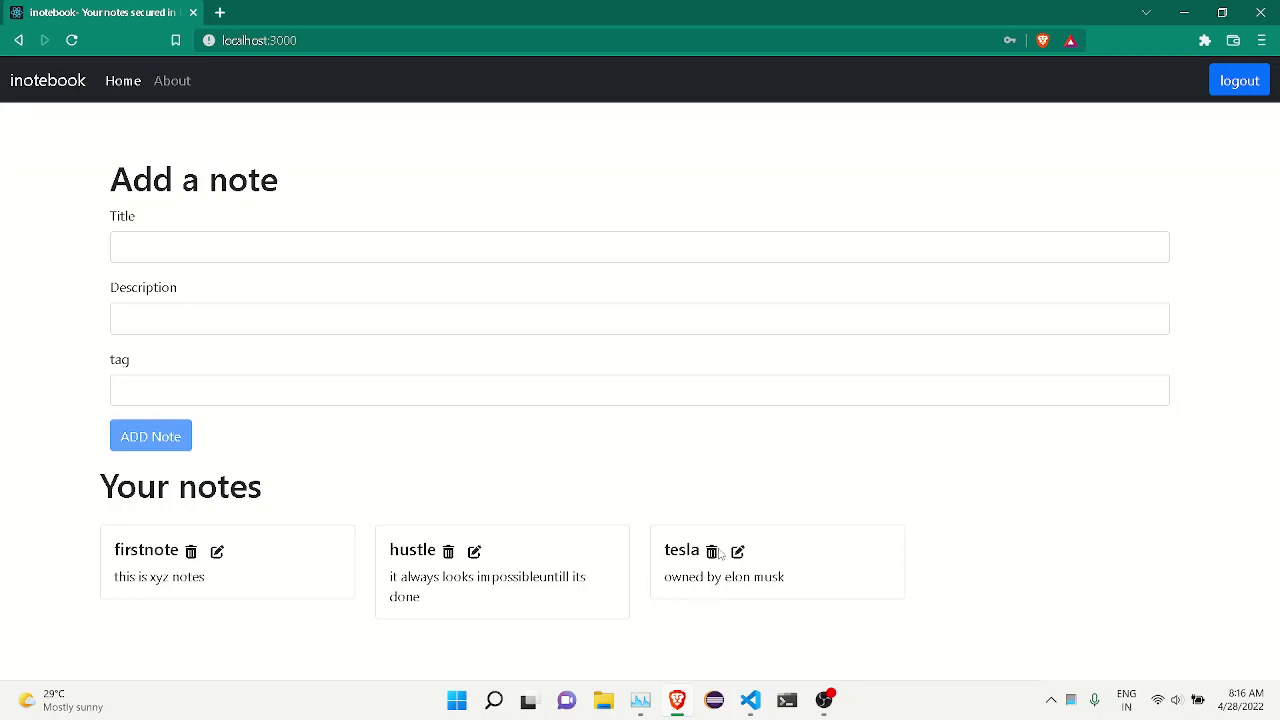
Retitle the tesla note to 'tesla,spacex,twitter', leaving its description unchanged, and save.
left_click(738, 553)
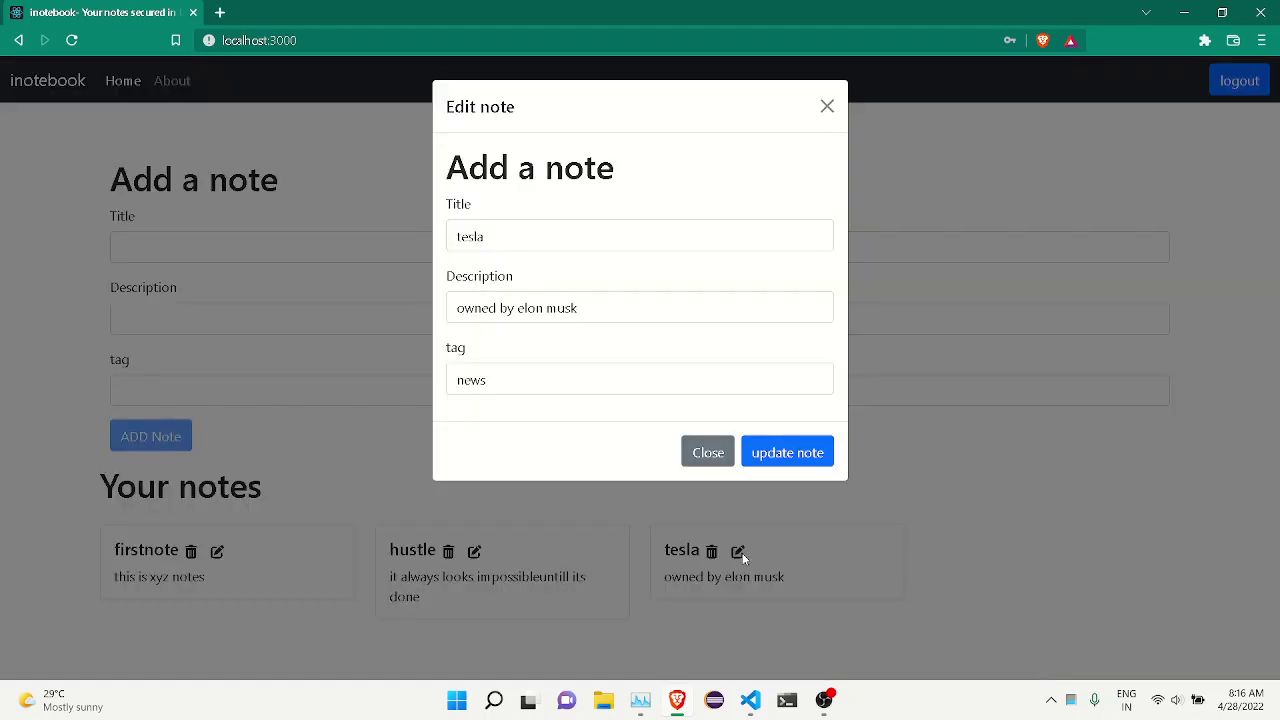
left_click(601, 309)
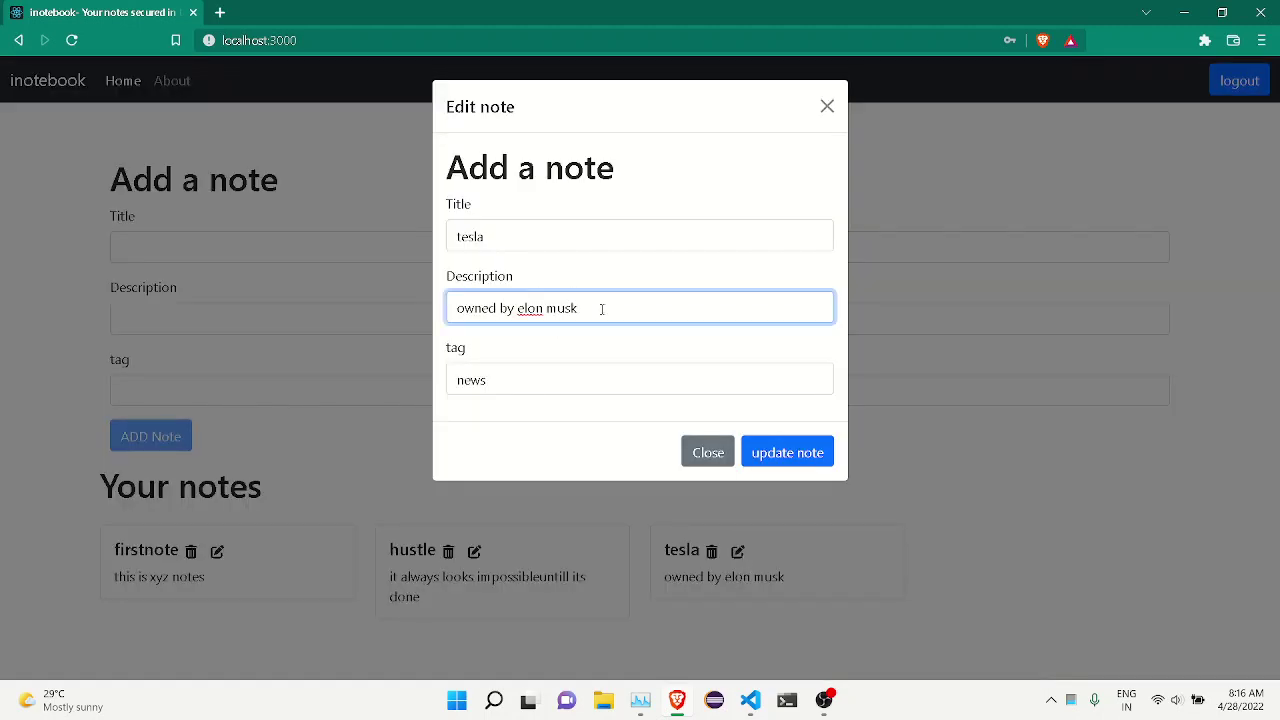
type("on")
key("BackSpace")
key("BackSpace")
left_click(539, 238)
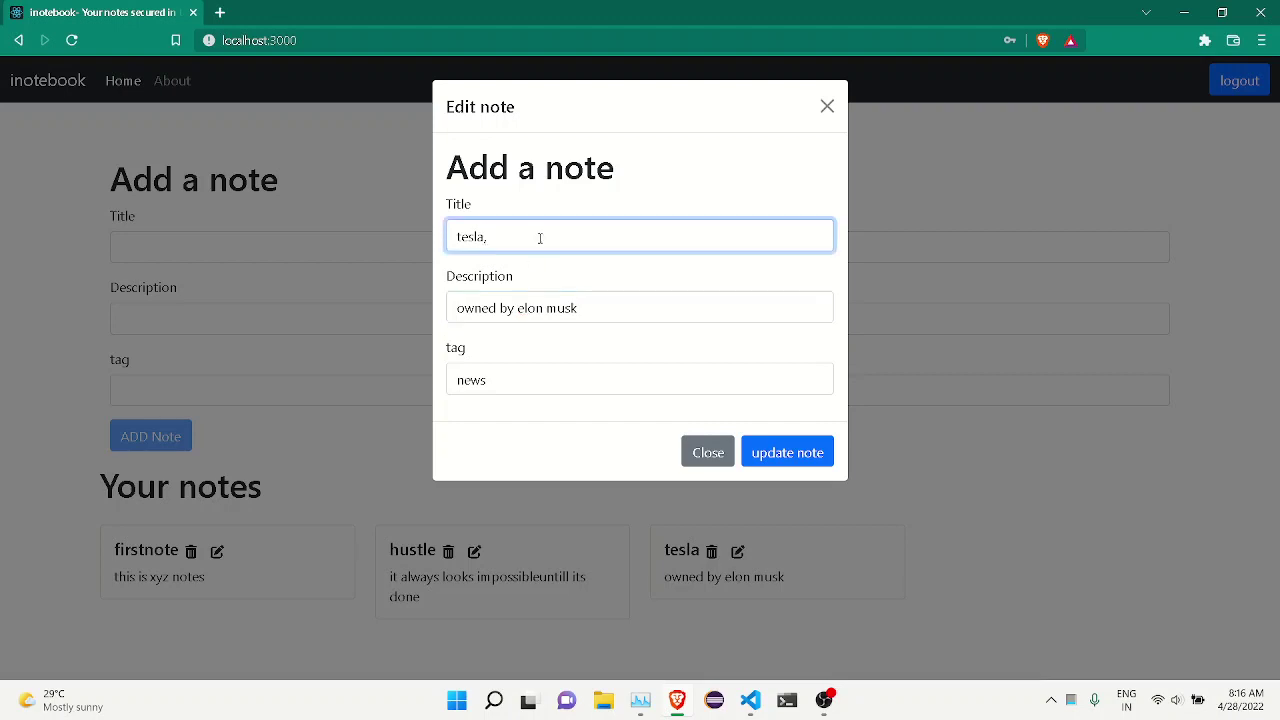
type(",space")
key("BackSpace")
type("ex,twitter")
left_click(783, 452)
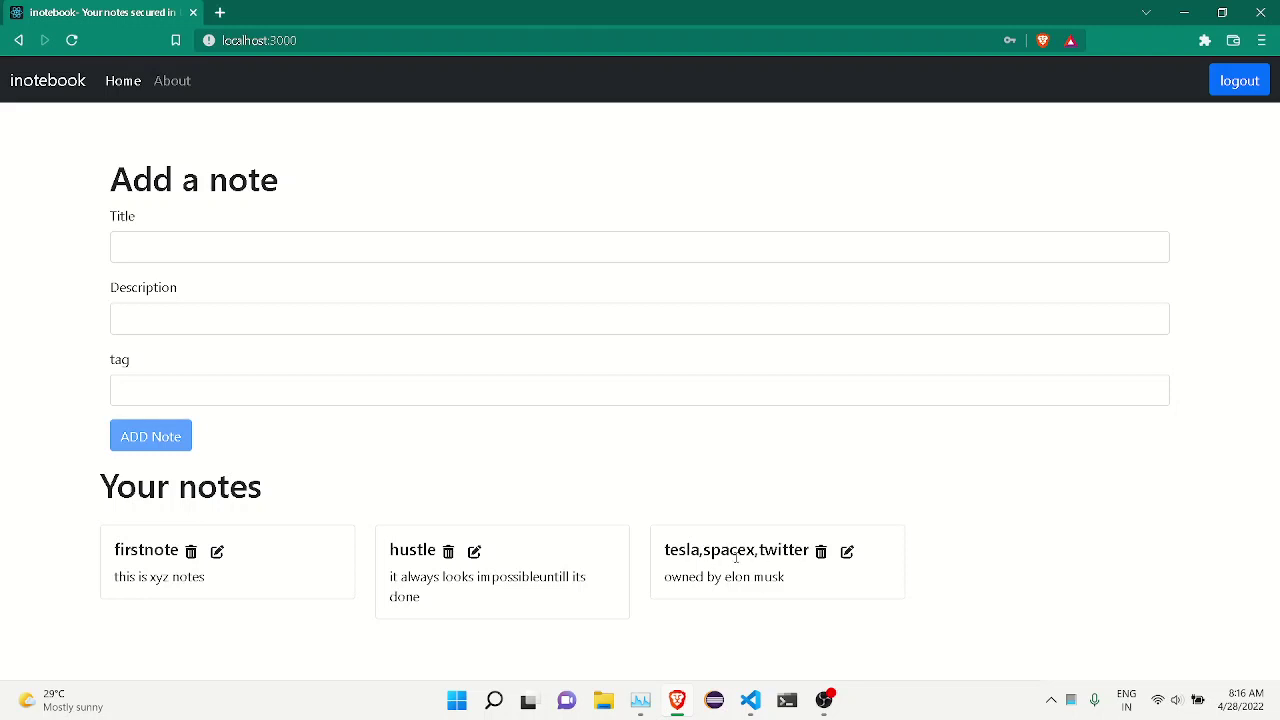
Delete the firstnote note from Your notes.
left_click(191, 552)
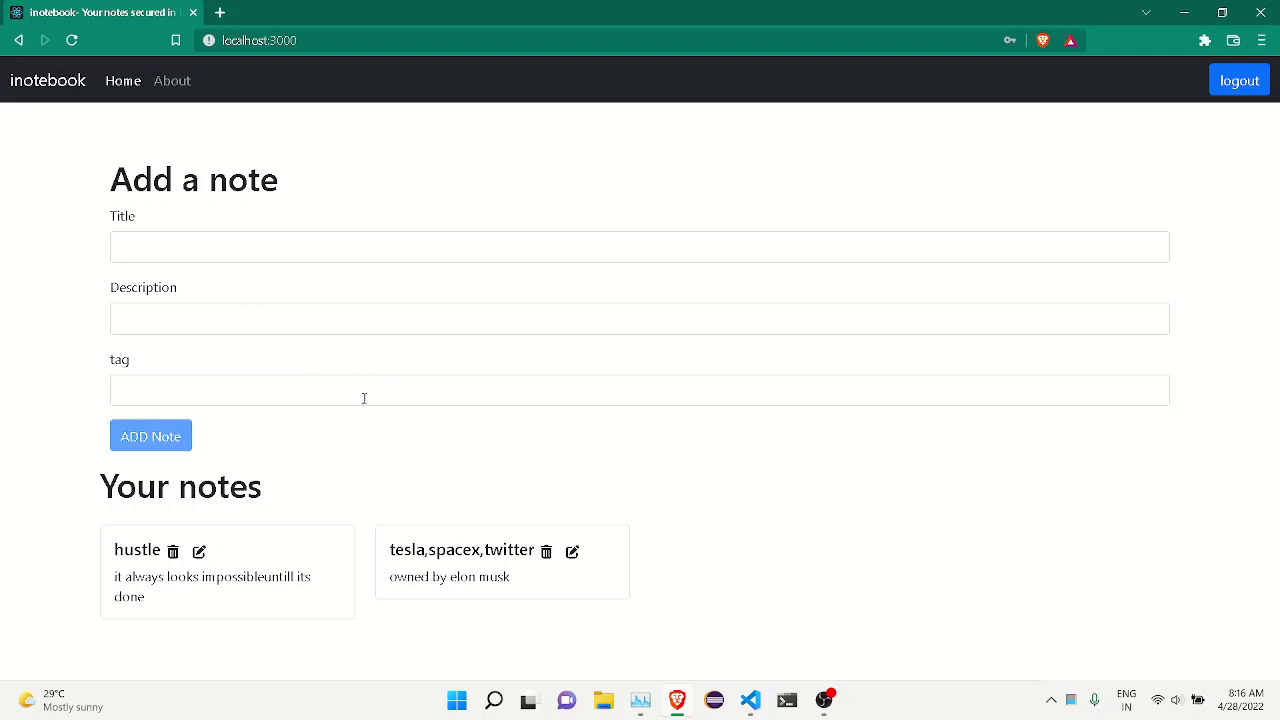
Start a 'cloud computing' note describing Amazon and Google's large cloud computing servers.
left_click(257, 256)
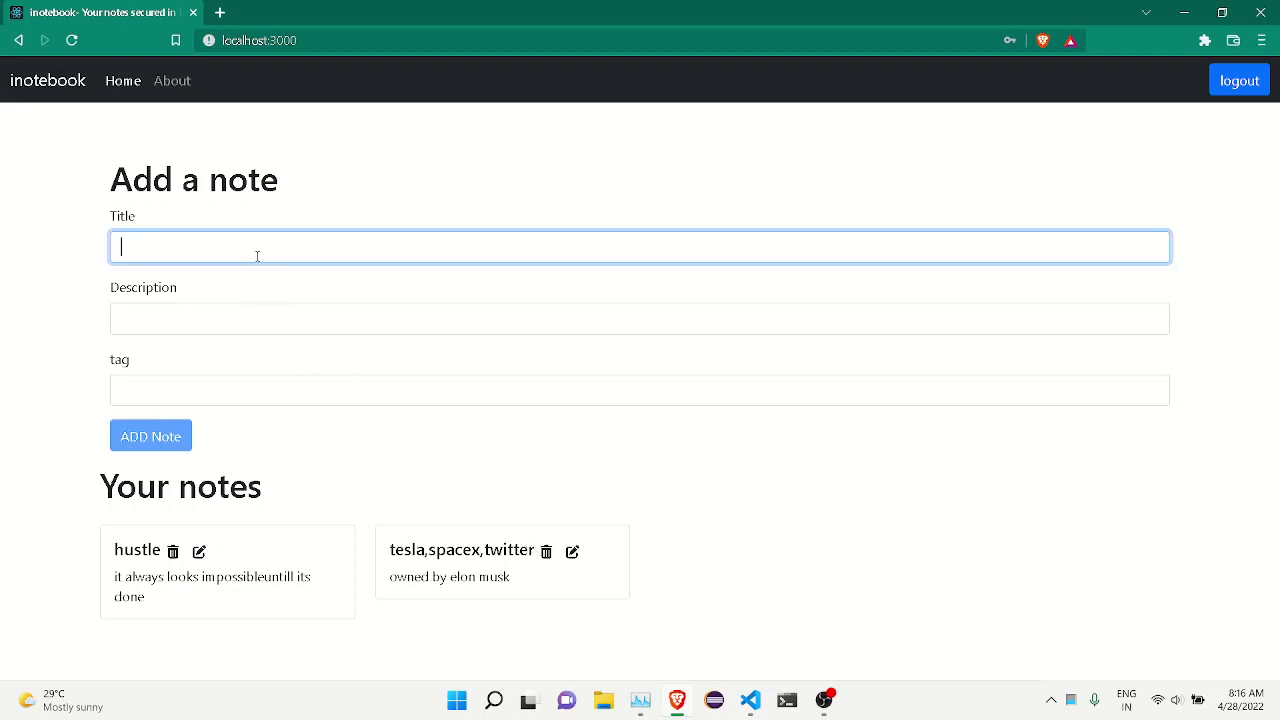
type("cloud computing")
left_click(217, 329)
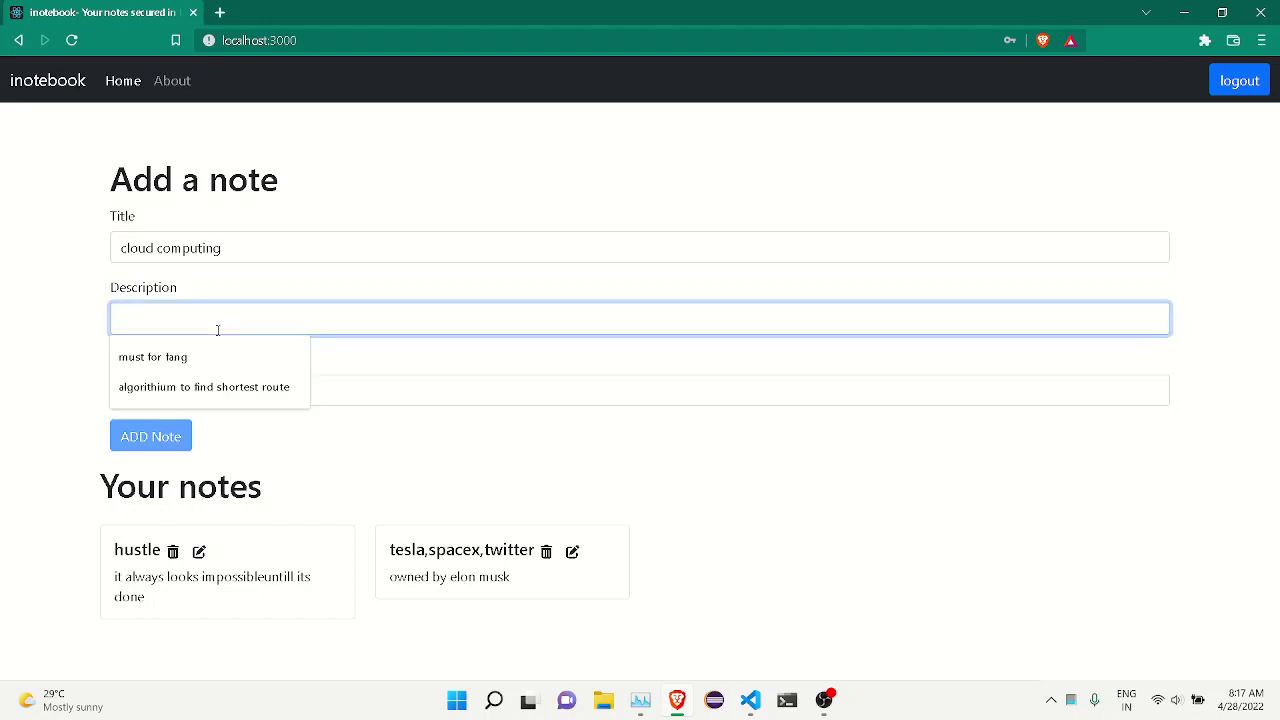
type("a")
key("BackSpace")
type("amazon and ")
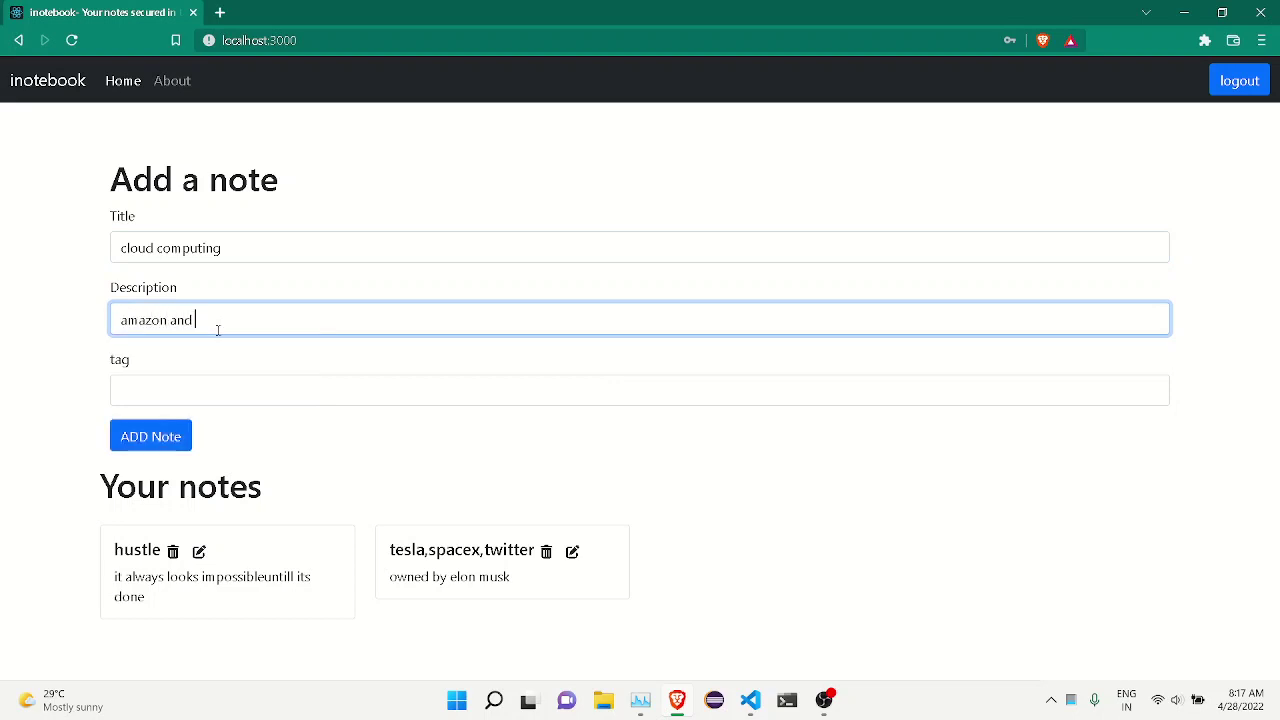
type("google has one of the largest clou")
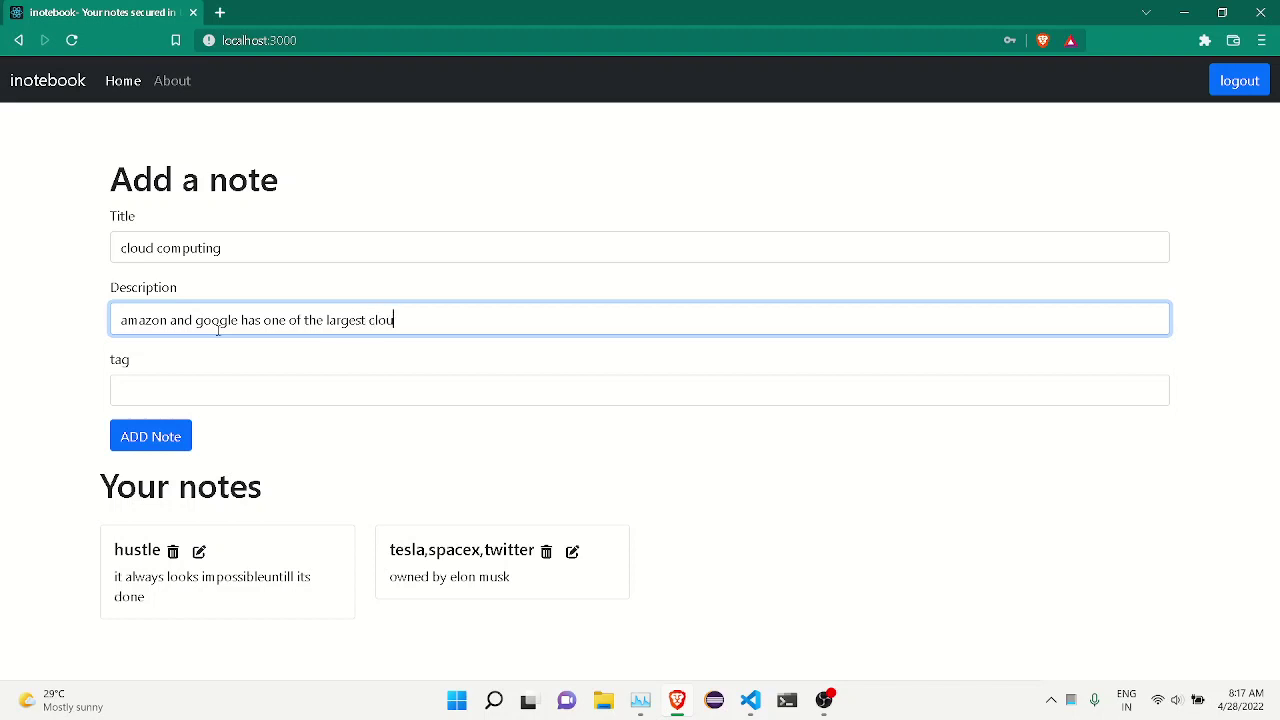
type("d computing server or mach")
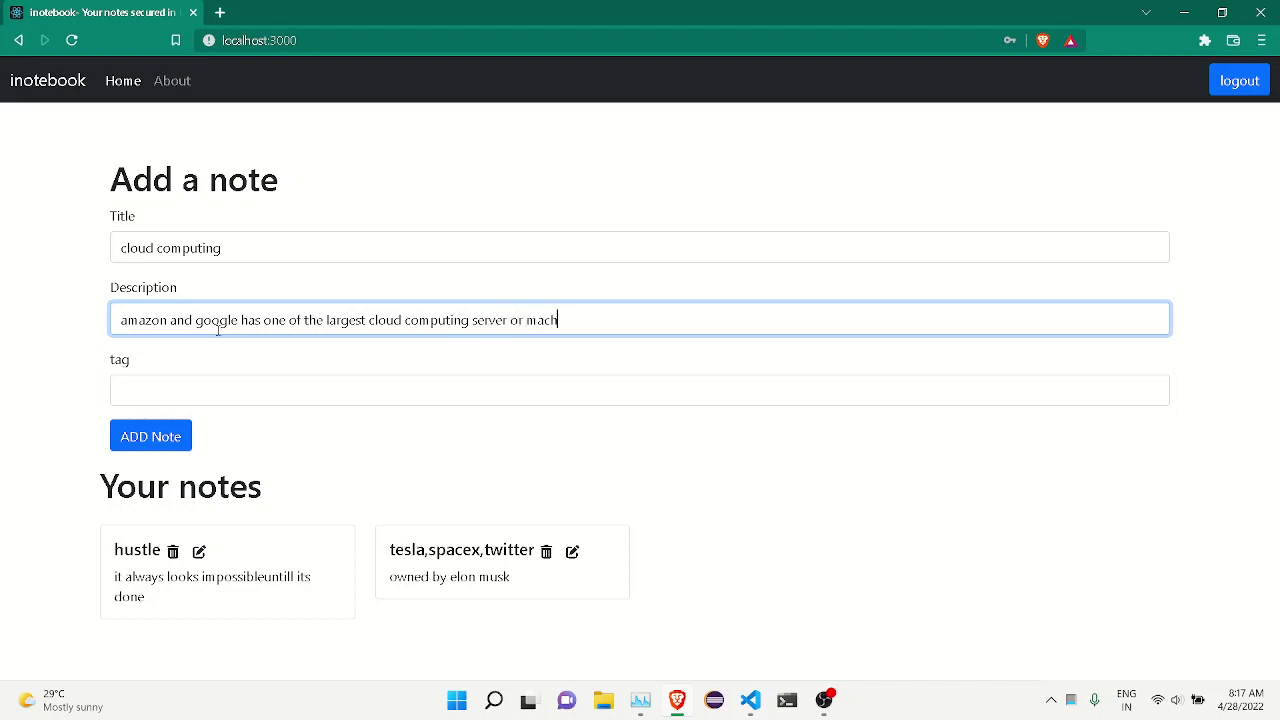
type("ines")
Tag the note 'info' and save it, then log out and open the sign-up page.
left_click(199, 396)
type("info")
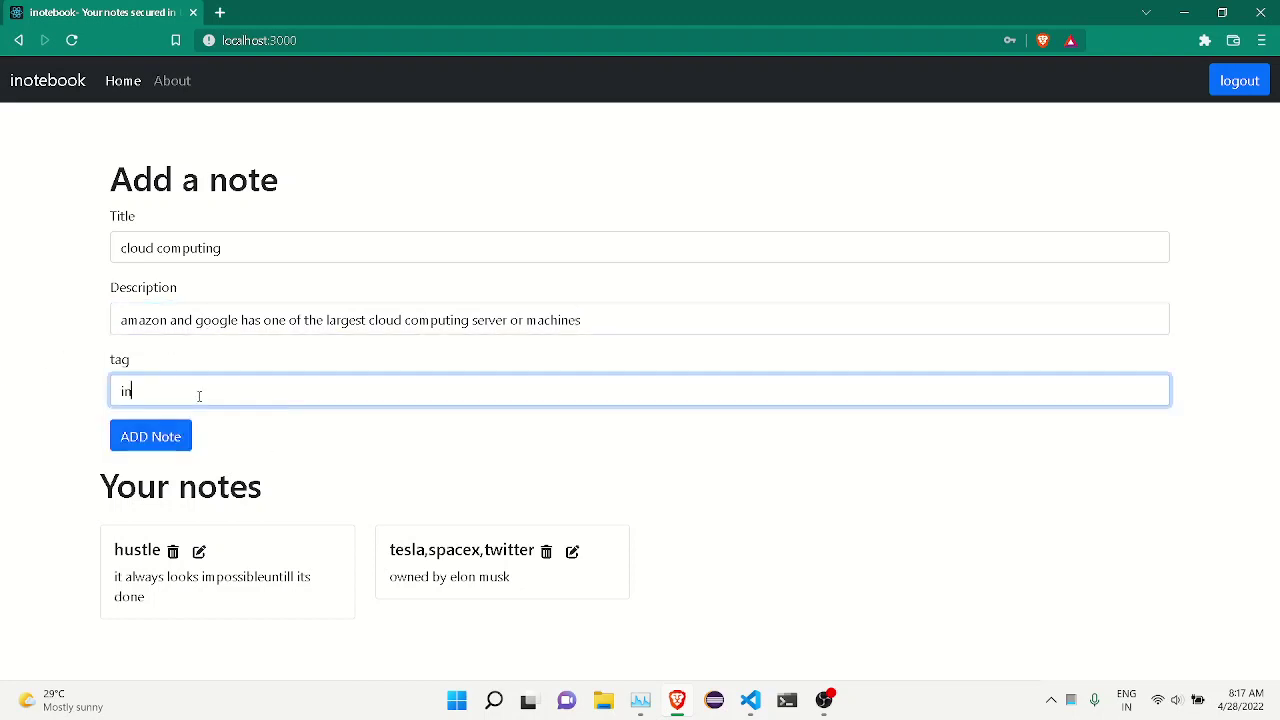
left_click(152, 451)
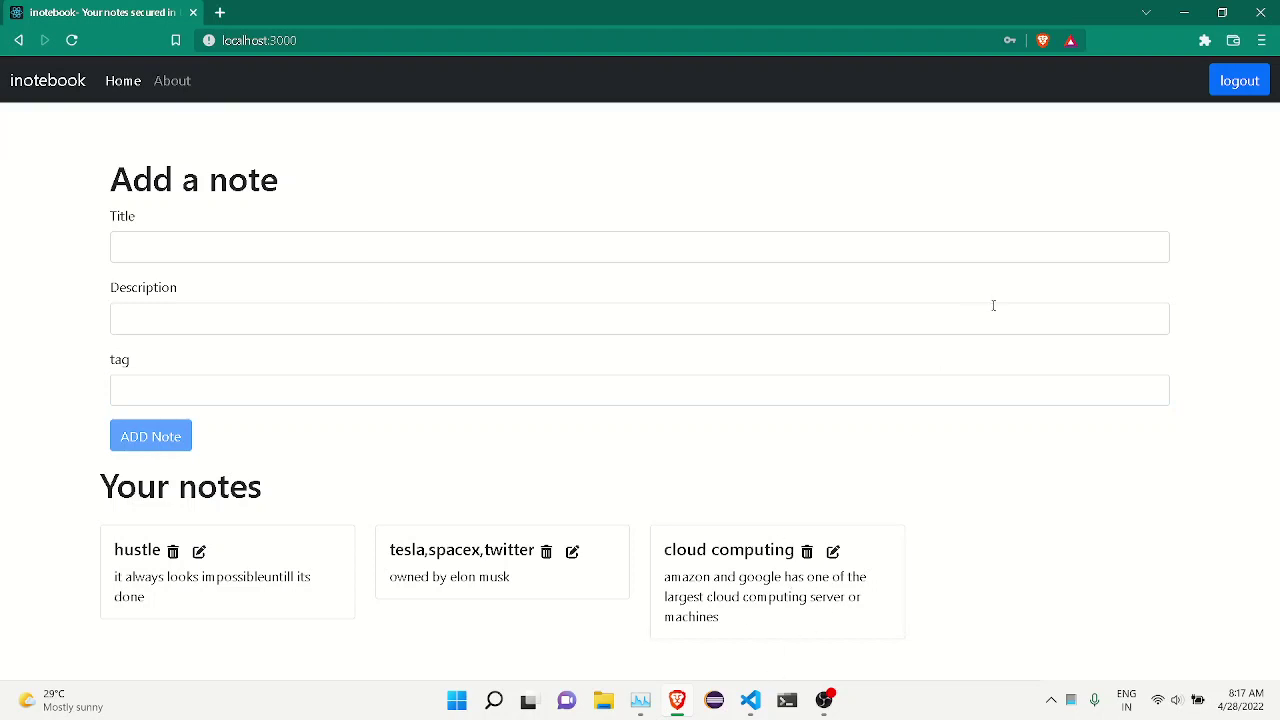
left_click(1236, 81)
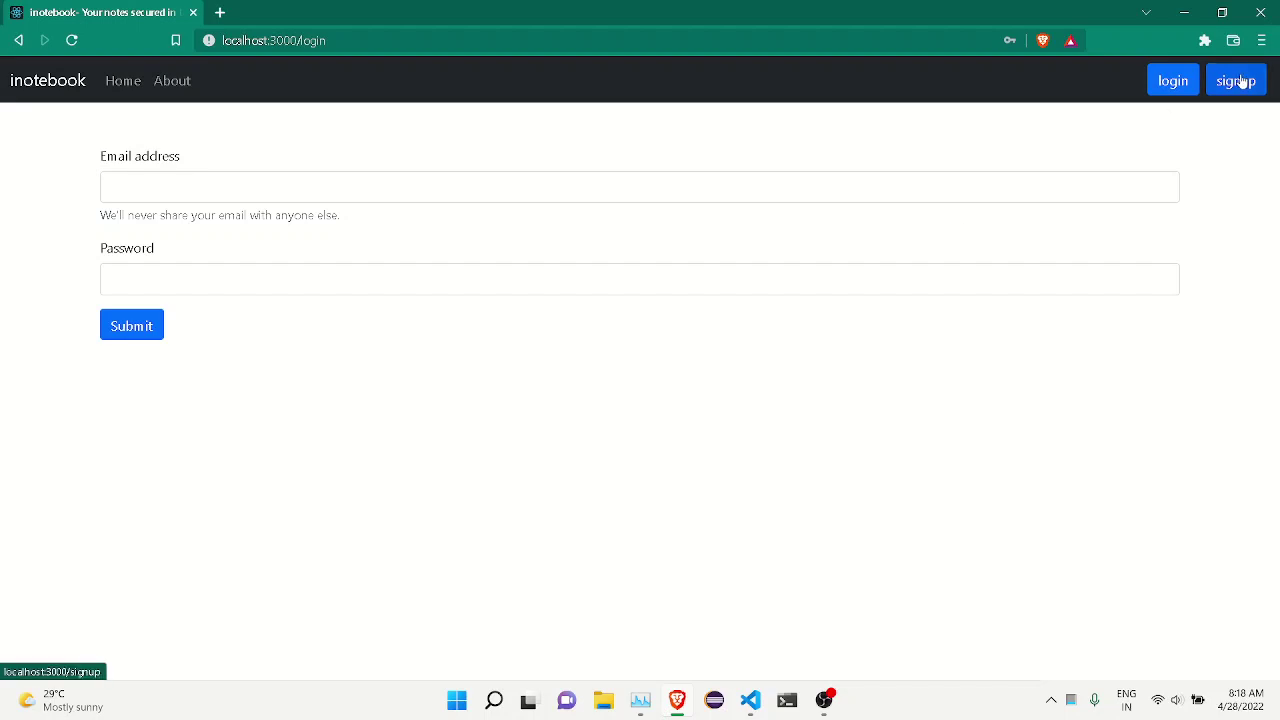
left_click(1240, 82)
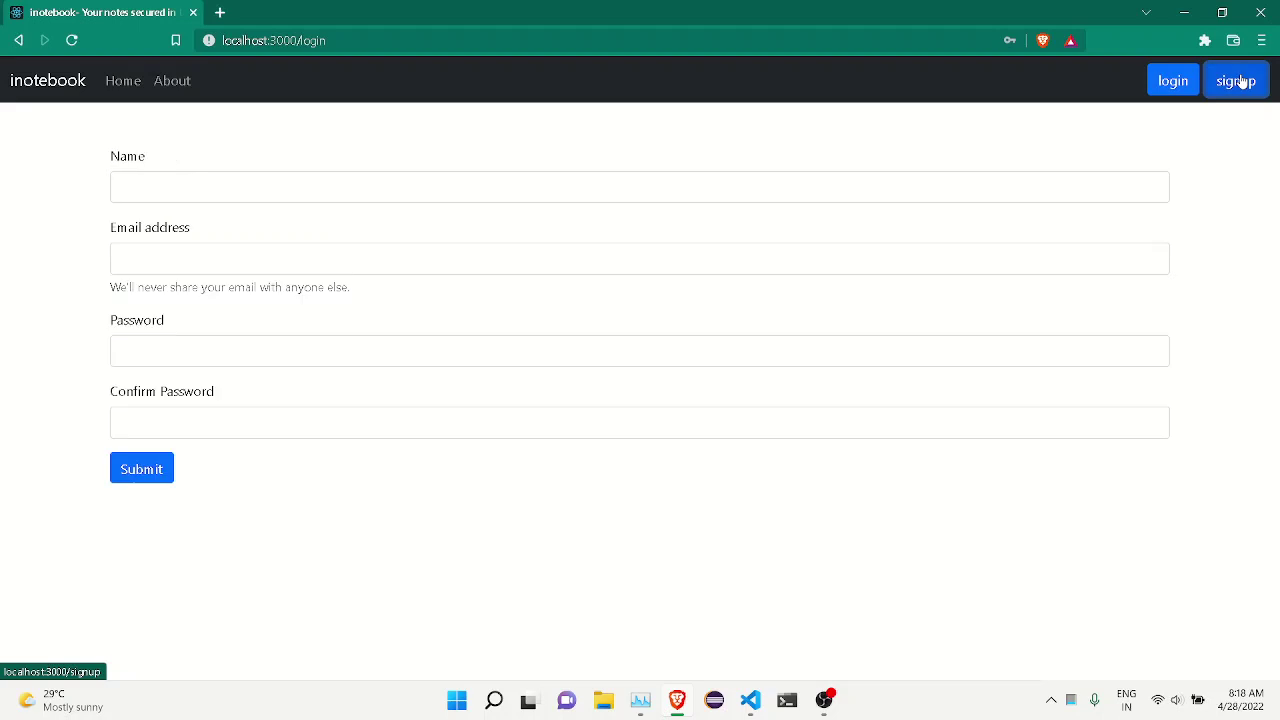
Enter the new user's name and e-mail address in the sign-up form.
left_click(368, 185)
type("ale")
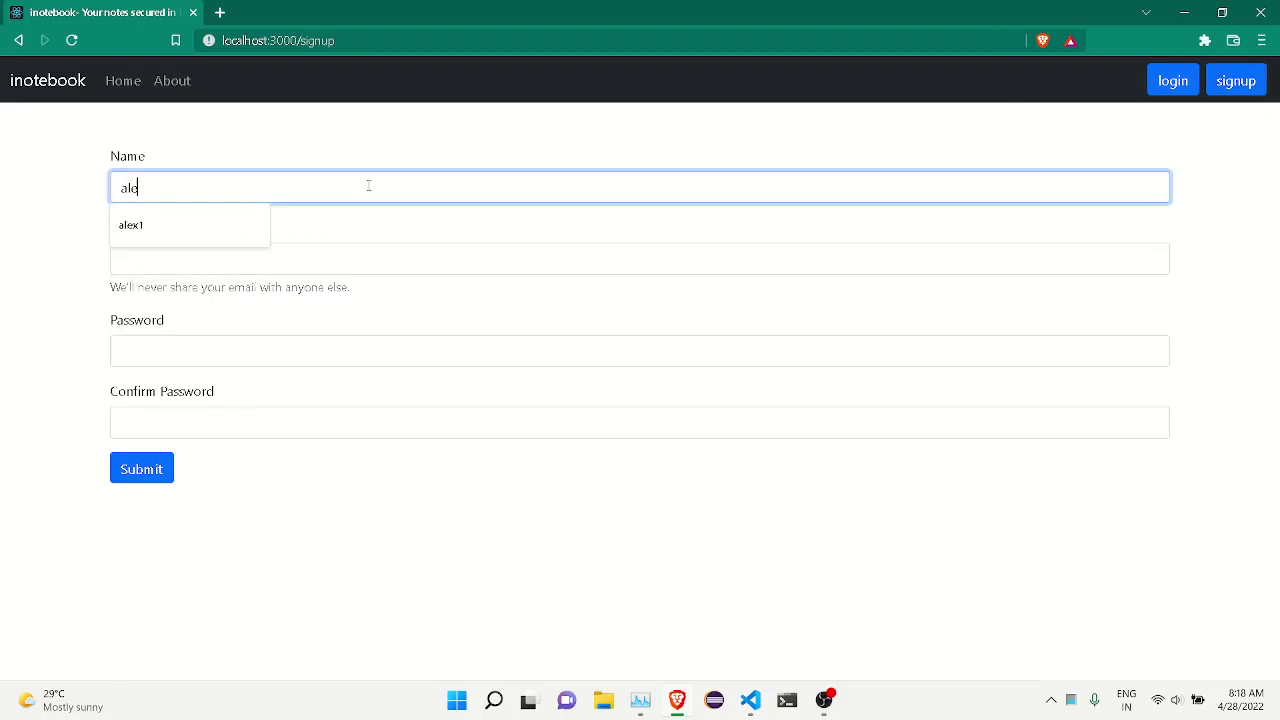
type("x1")
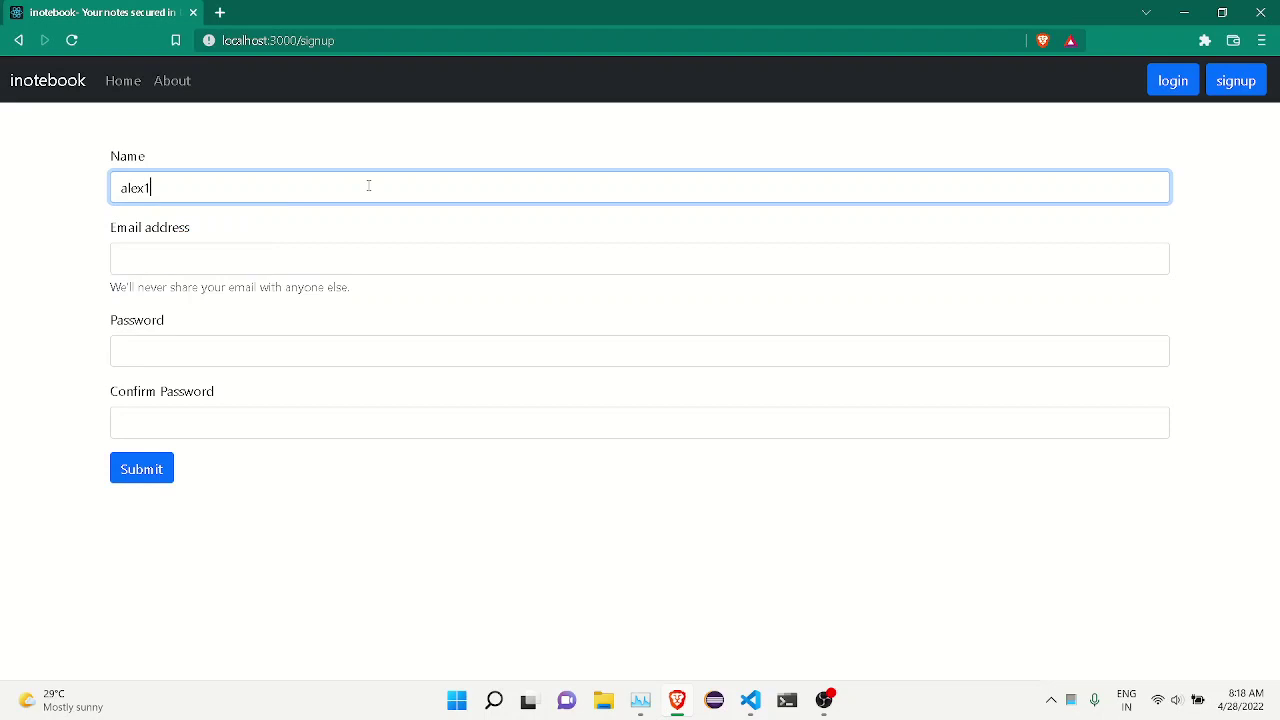
type("2")
left_click(285, 257)
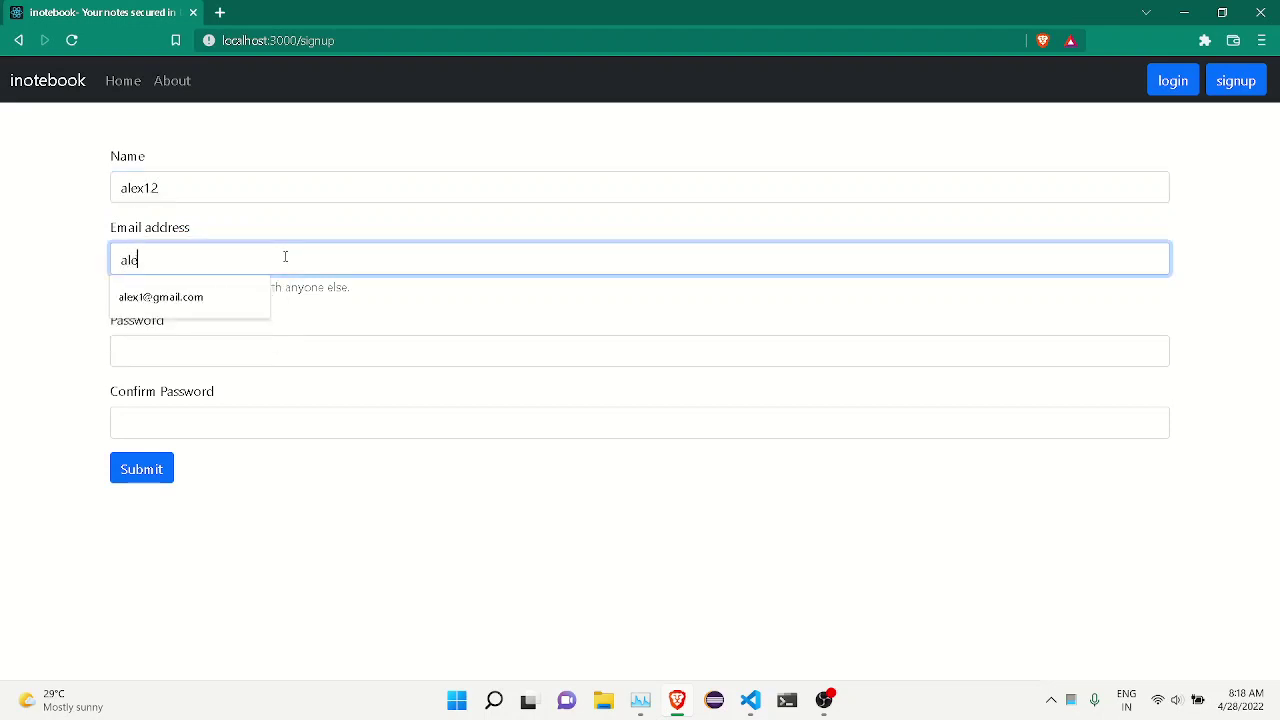
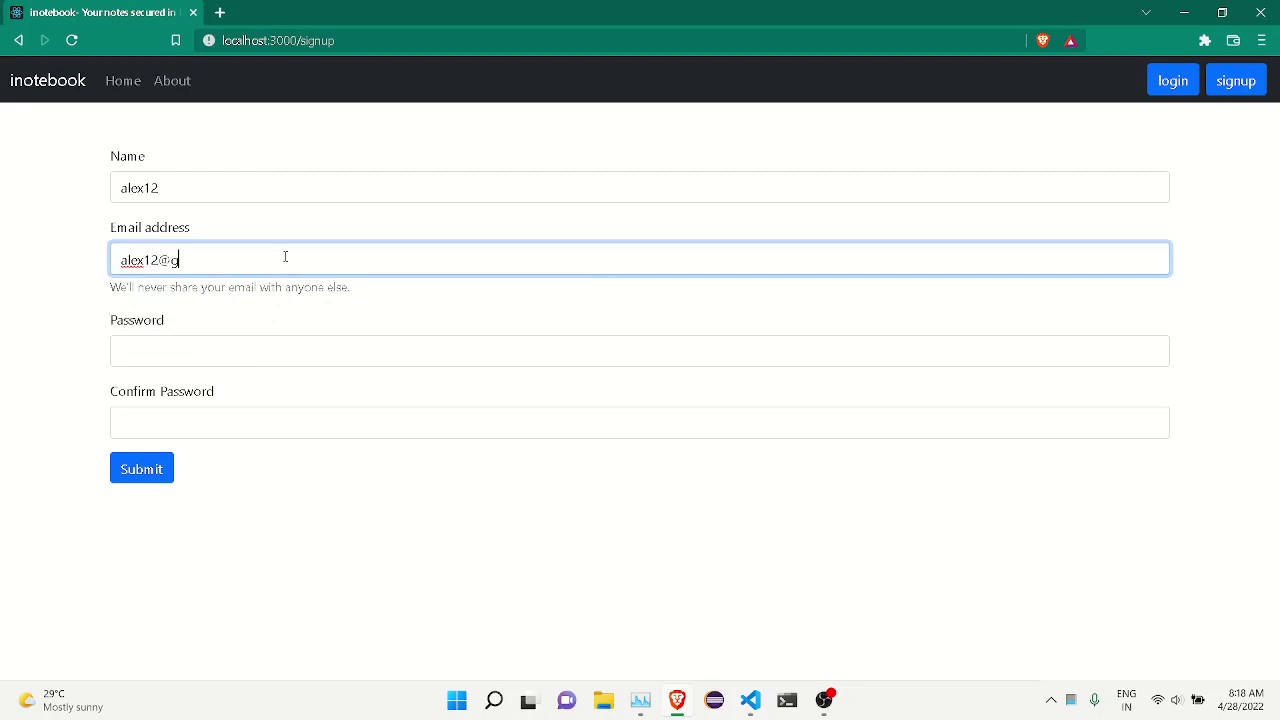
left_click(825, 699)
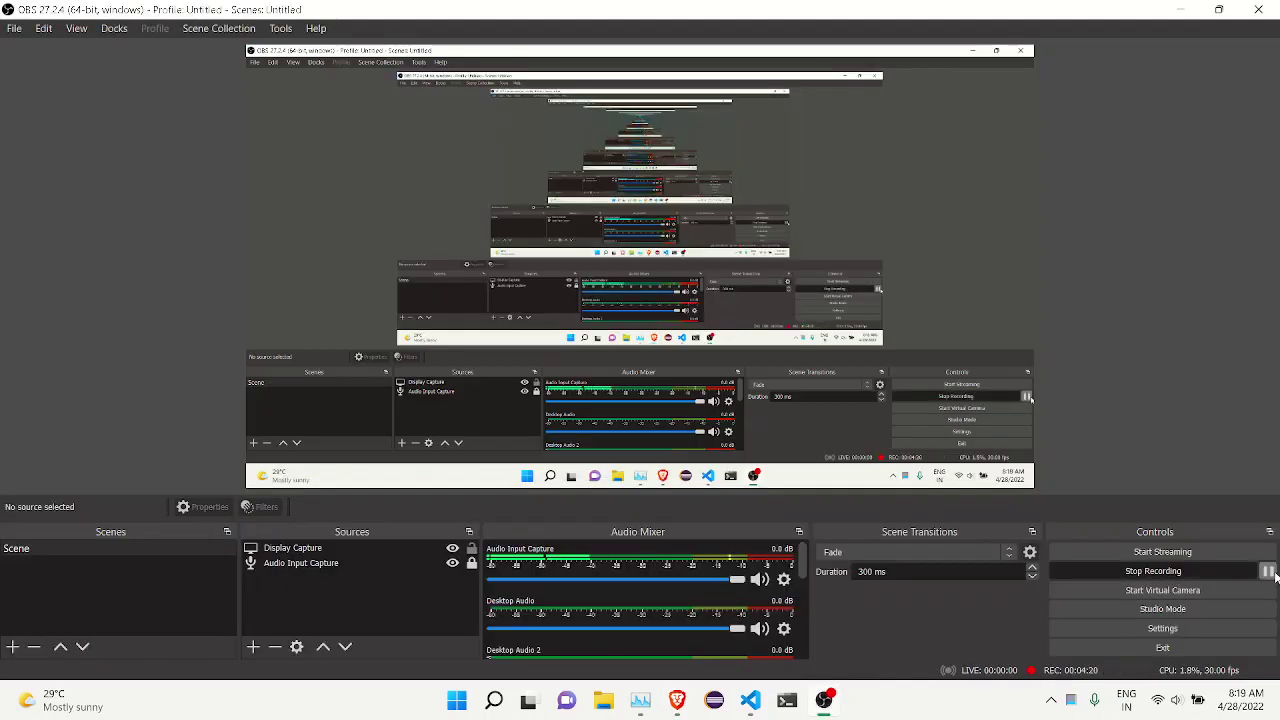
left_click(677, 705)
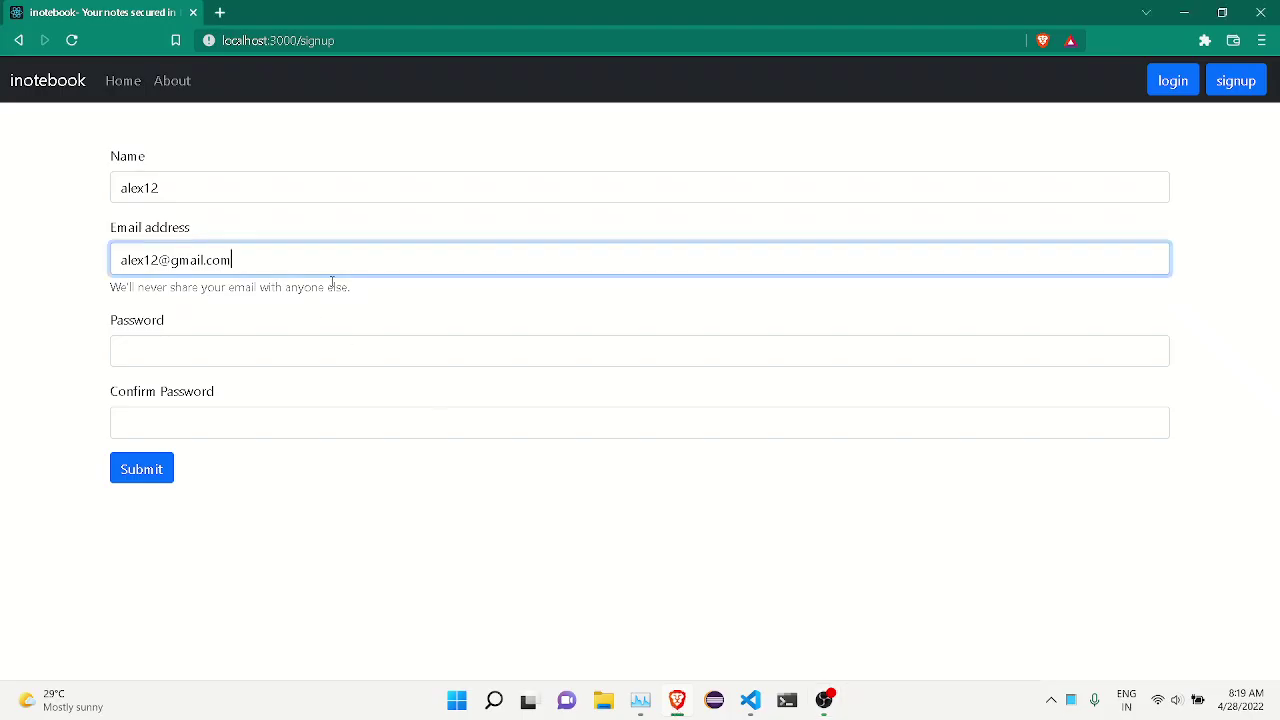
Enter a matching five-character password and confirmation, then submit to create the account.
left_click(269, 346)
key("BackSpace")
key("BackSpace")
key("BackSpace")
key("BackSpace")
key("BackSpace")
key("BackSpace")
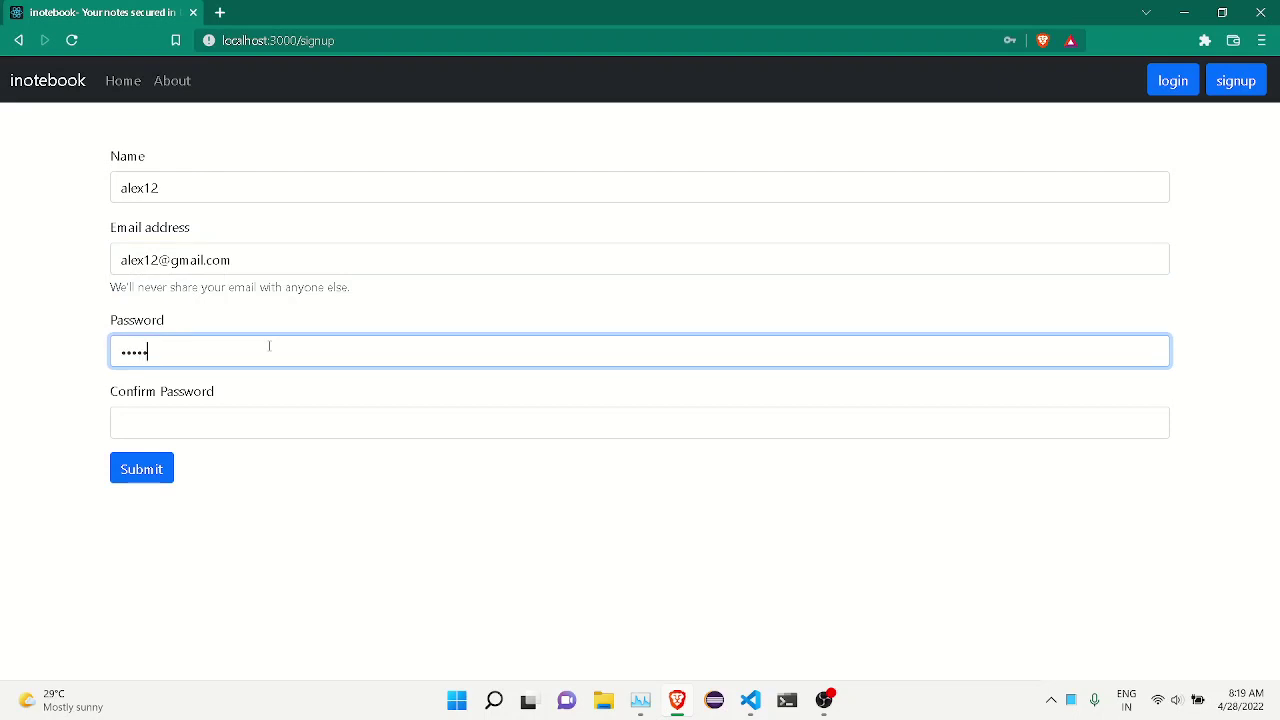
left_click(246, 421)
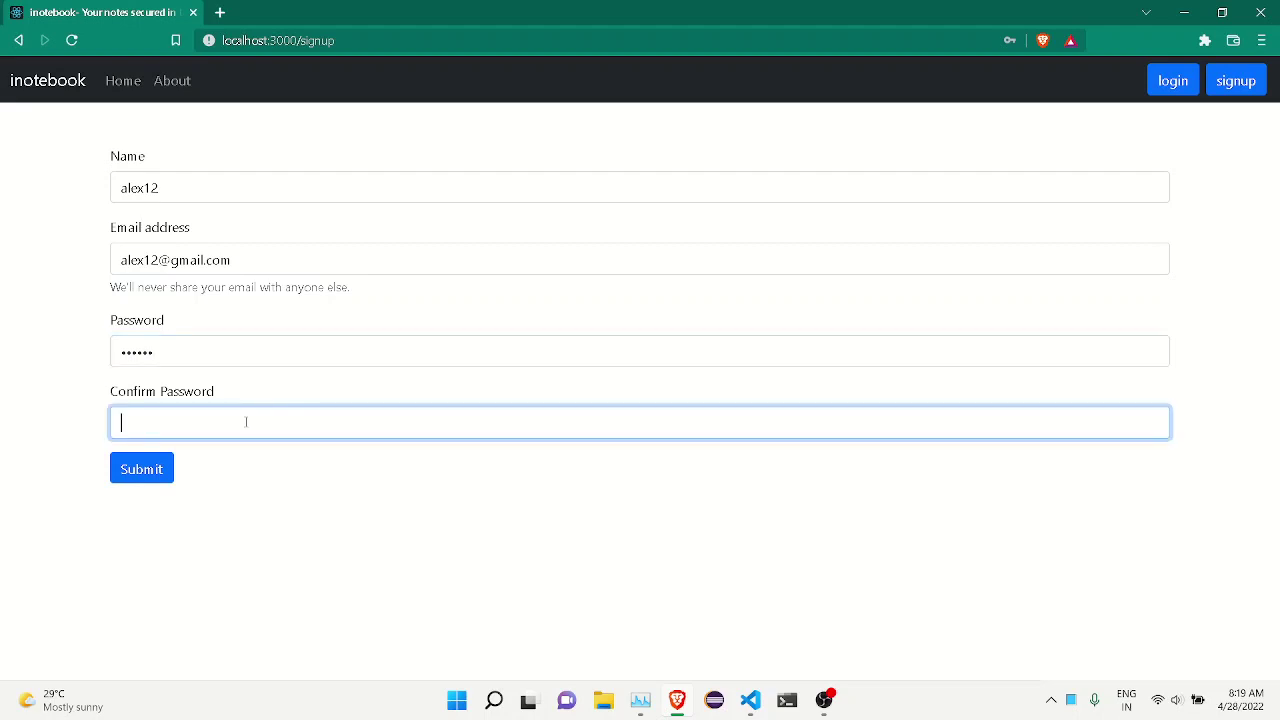
type("1234")
left_click(237, 345)
key("BackSpace")
key("BackSpace")
key("BackSpace")
key("BackSpace")
key("BackSpace")
key("BackSpace")
type("12345")
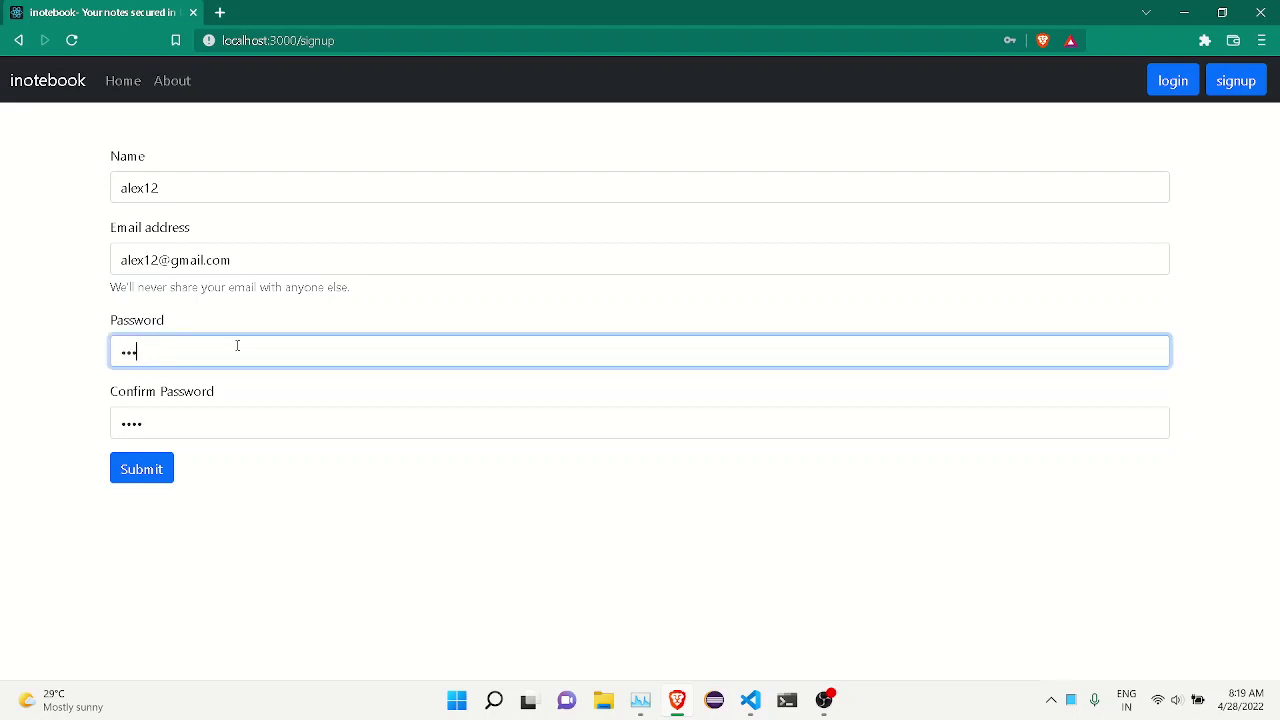
left_click(220, 418)
key("BackSpace")
type("12345")
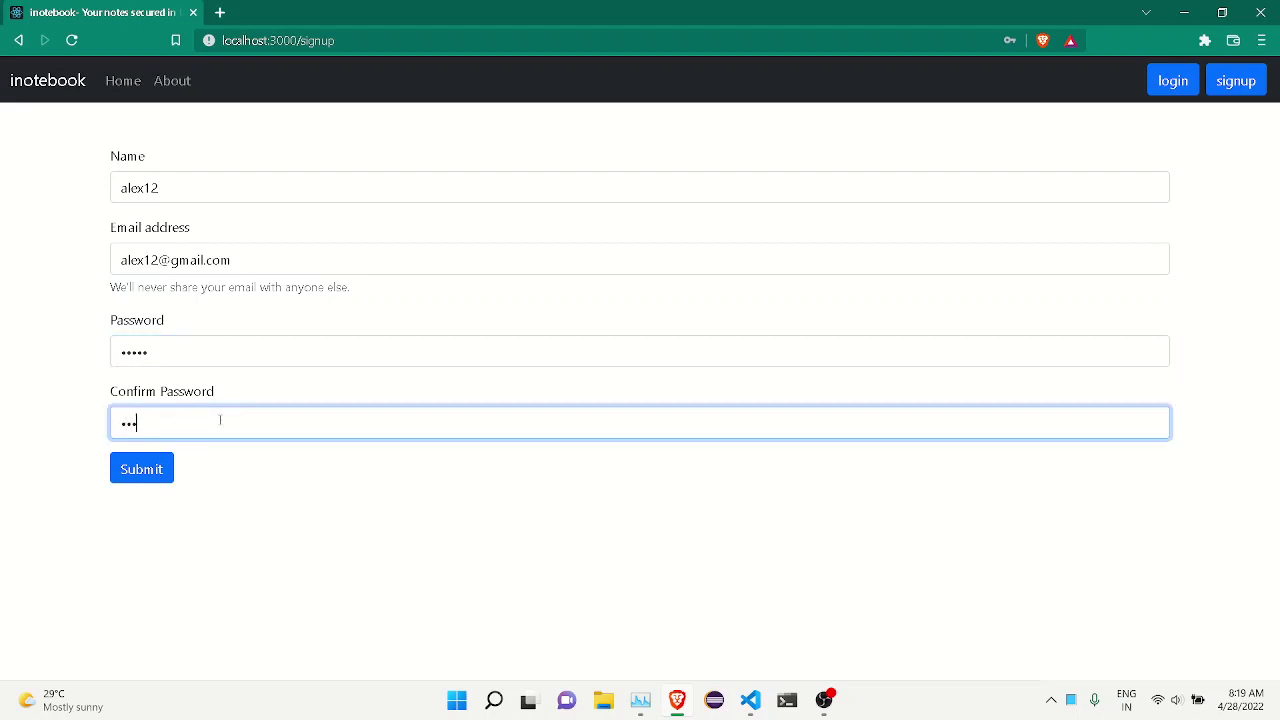
left_click(142, 468)
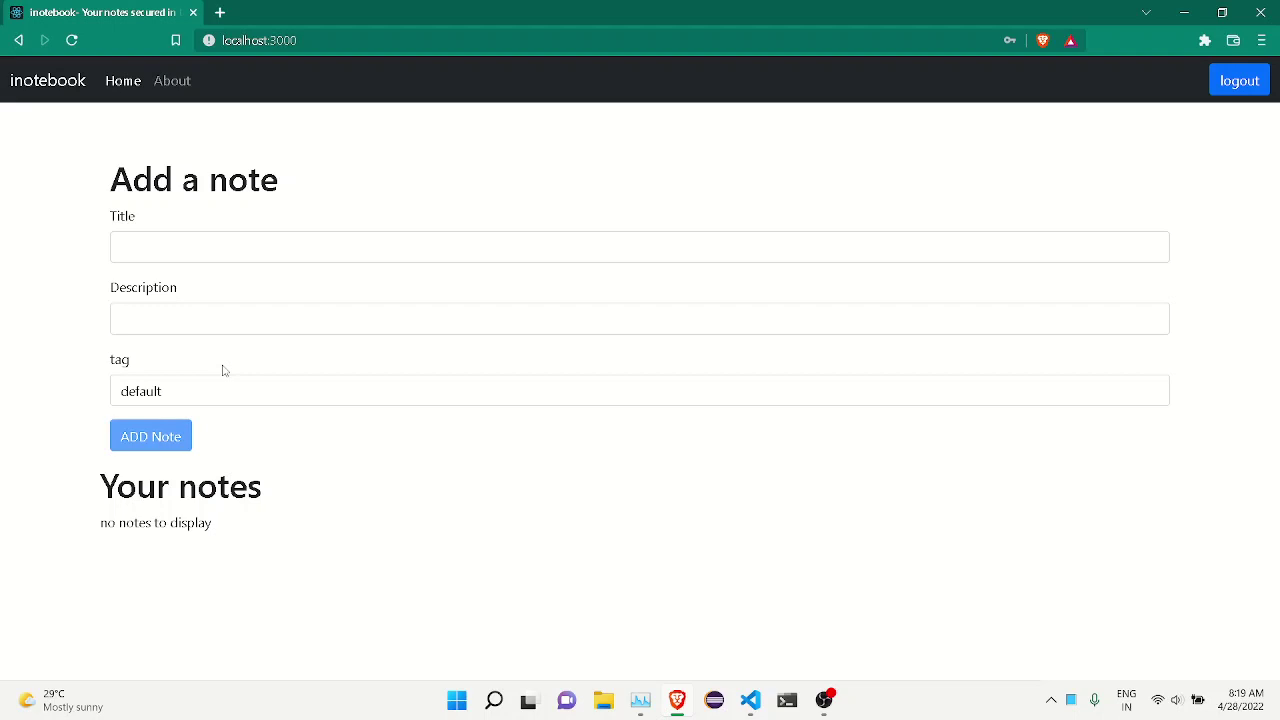
Add a 'technology' note with description 'cloud computing ,full stack dev,ai ,ml' and tag 'info'.
left_click(176, 244)
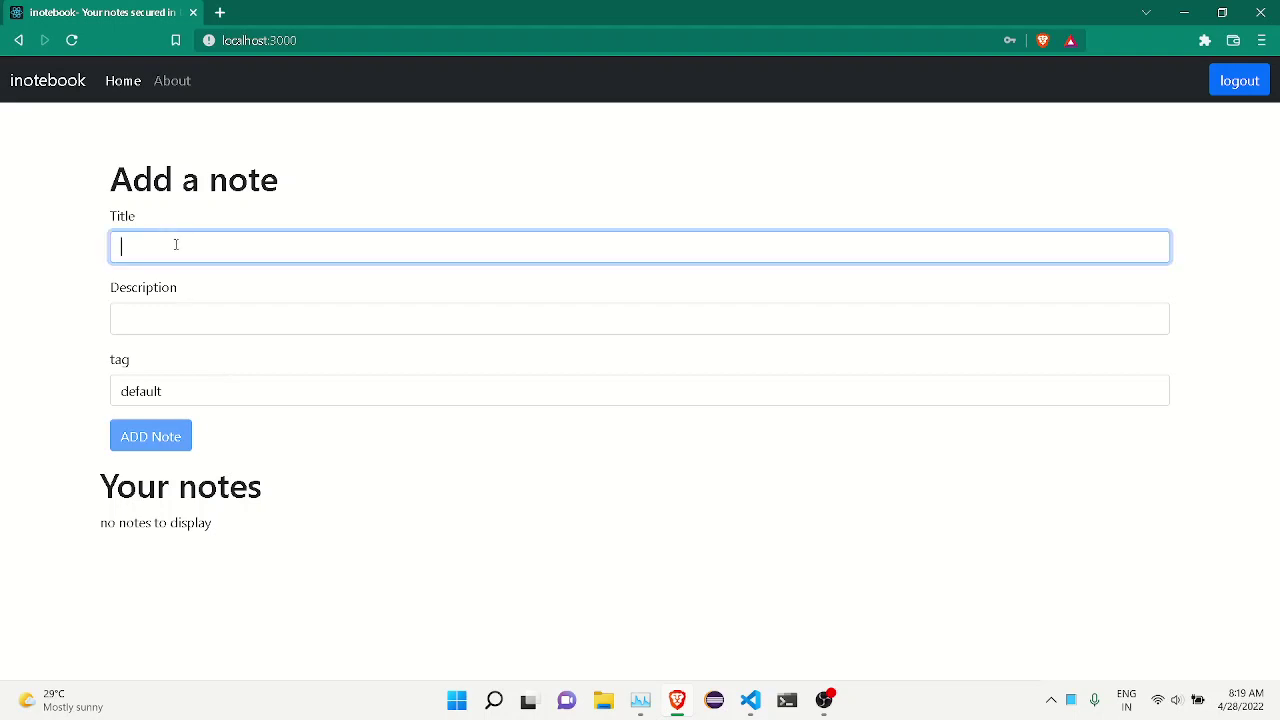
type("dis")
key("BackSpace")
key("BackSpace")
key("BackSpace")
type("technology")
left_click(172, 312)
type("cloud co")
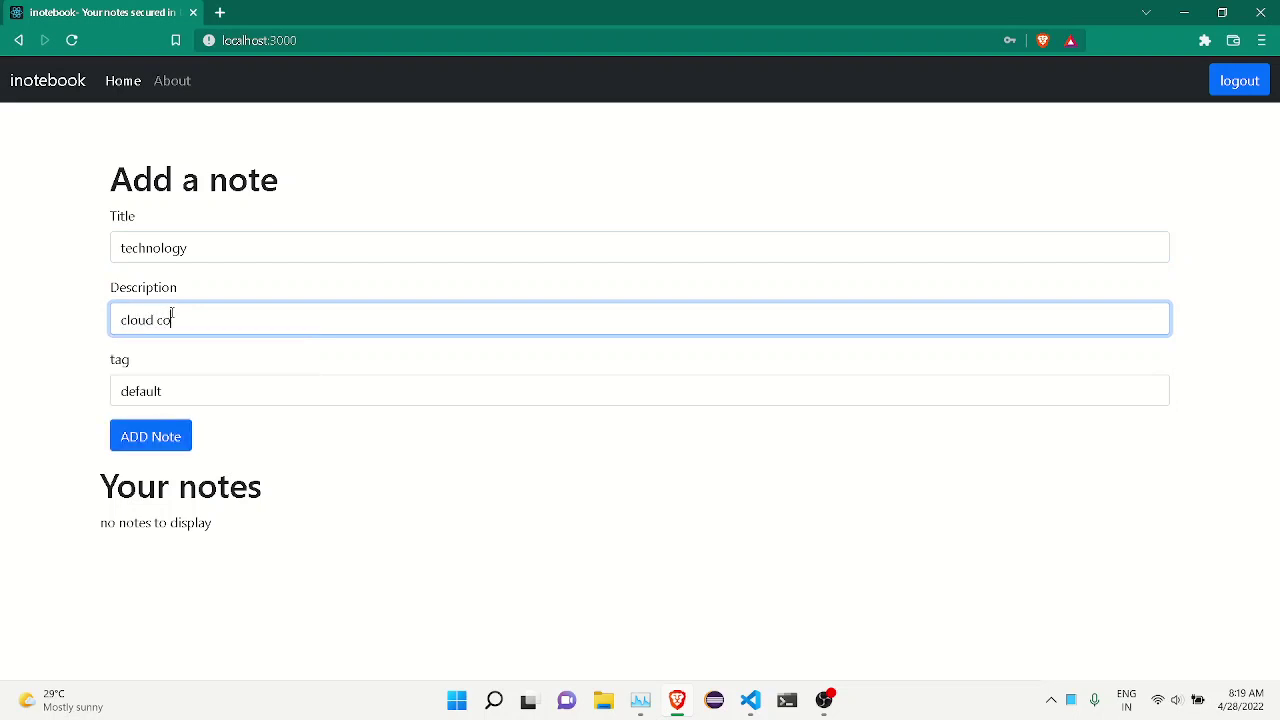
type("mputing ,fullst")
key("BackSpace")
key("BackSpace")
type("stack dev")
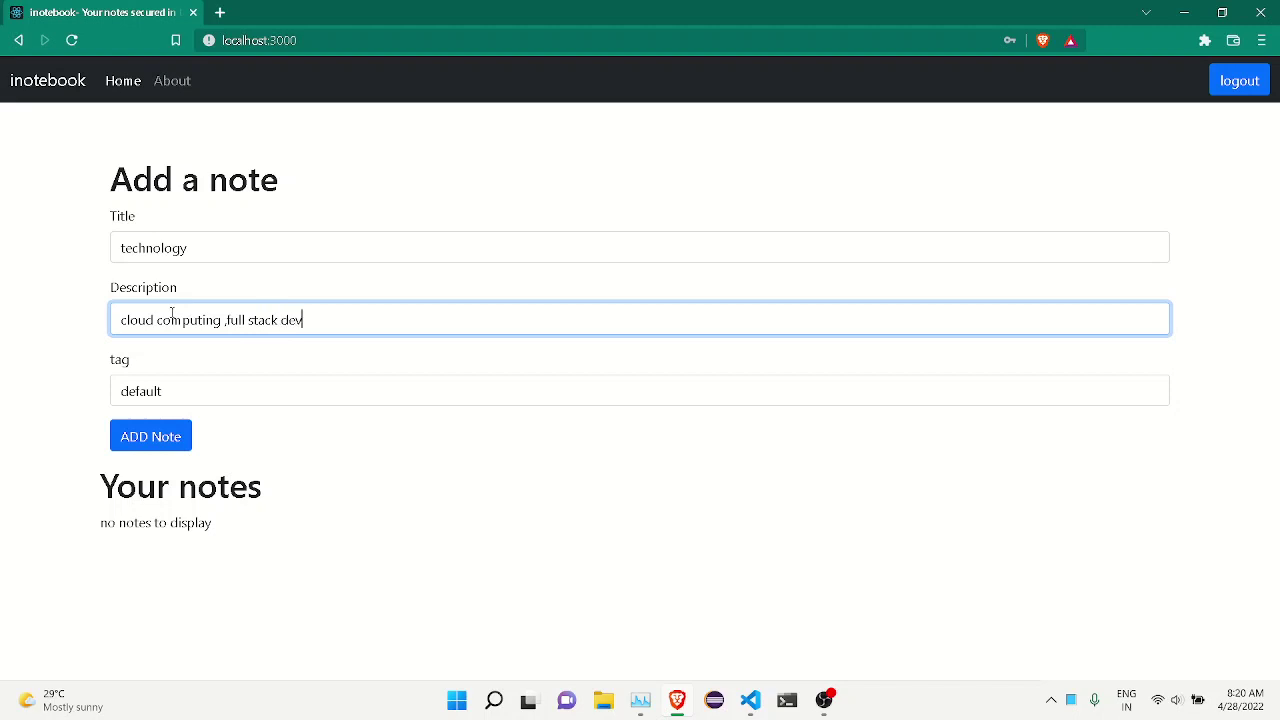
type(",ai ,ml")
left_click(188, 386)
key("BackSpace")
key("BackSpace")
key("BackSpace")
key("BackSpace")
key("BackSpace")
key("BackSpace")
key("BackSpace")
type("info")
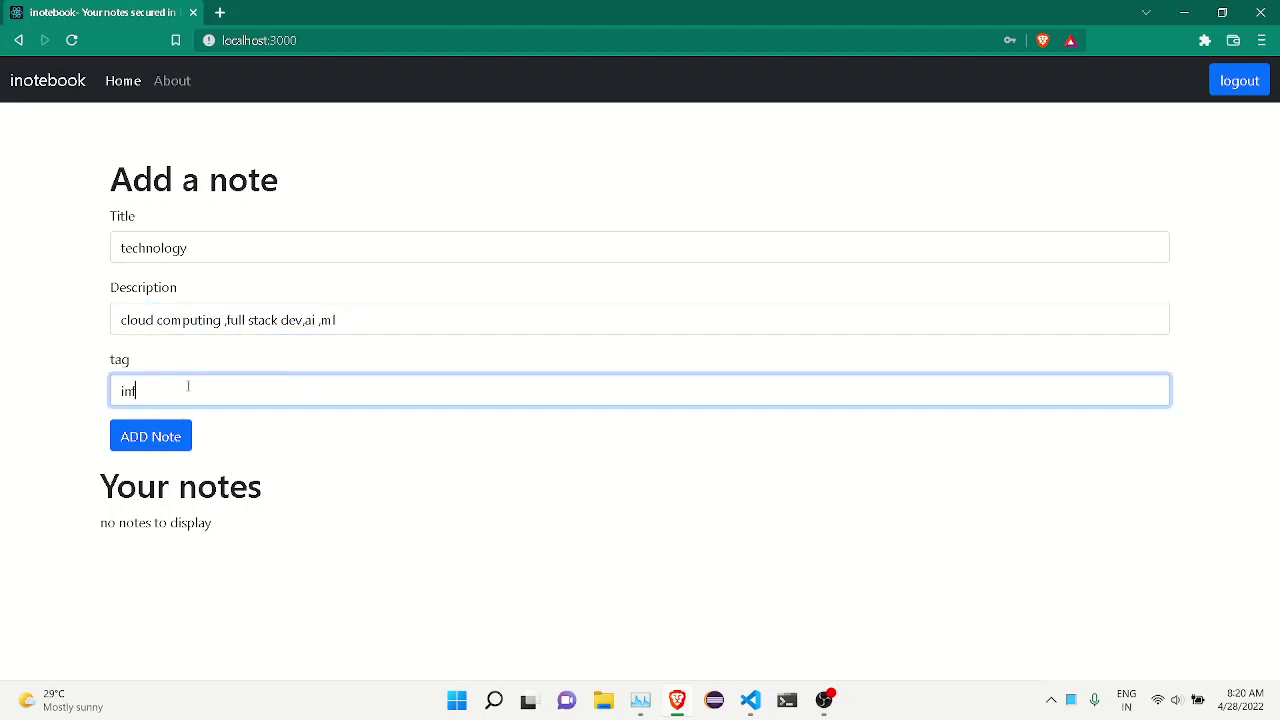
left_click(133, 449)
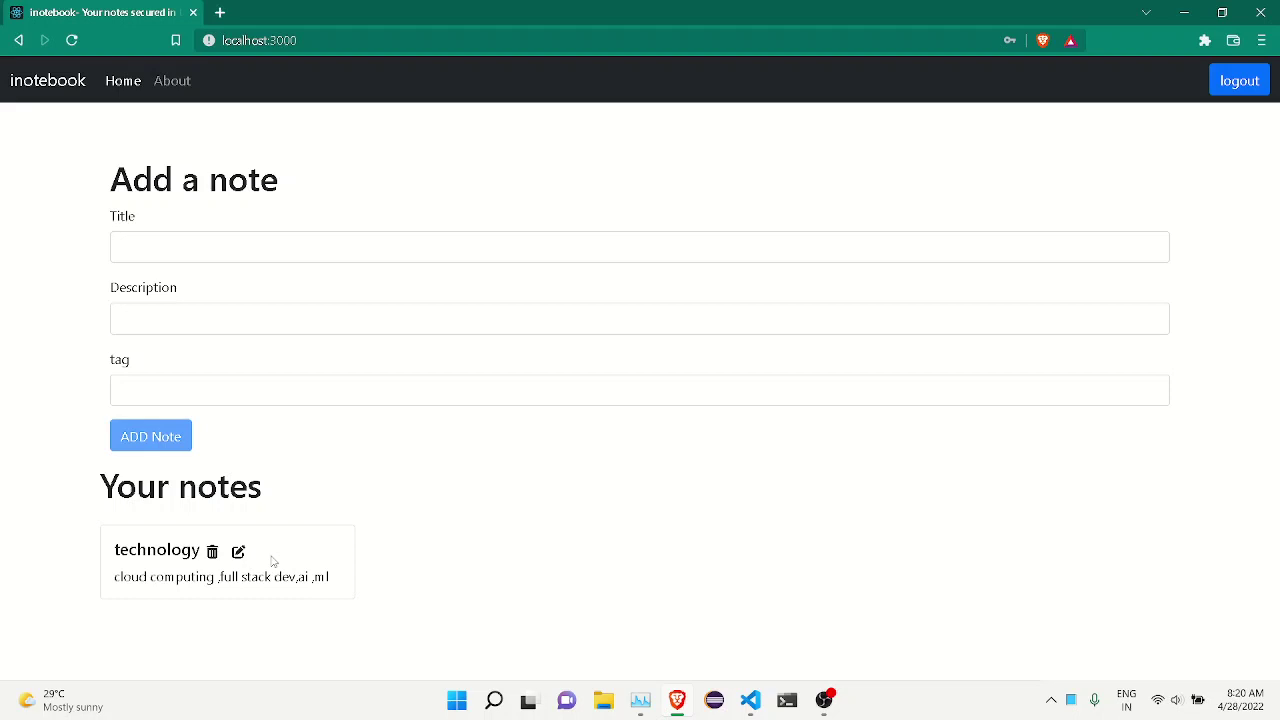
left_click(752, 700)
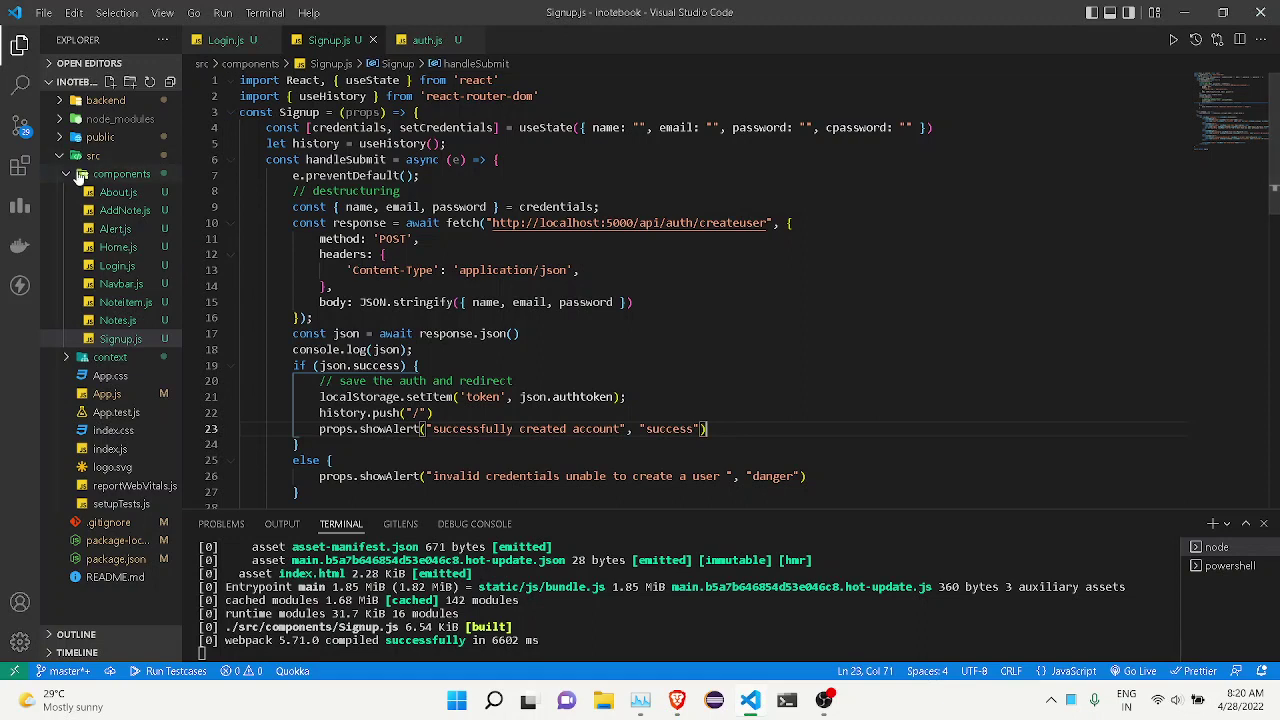
left_click(67, 175)
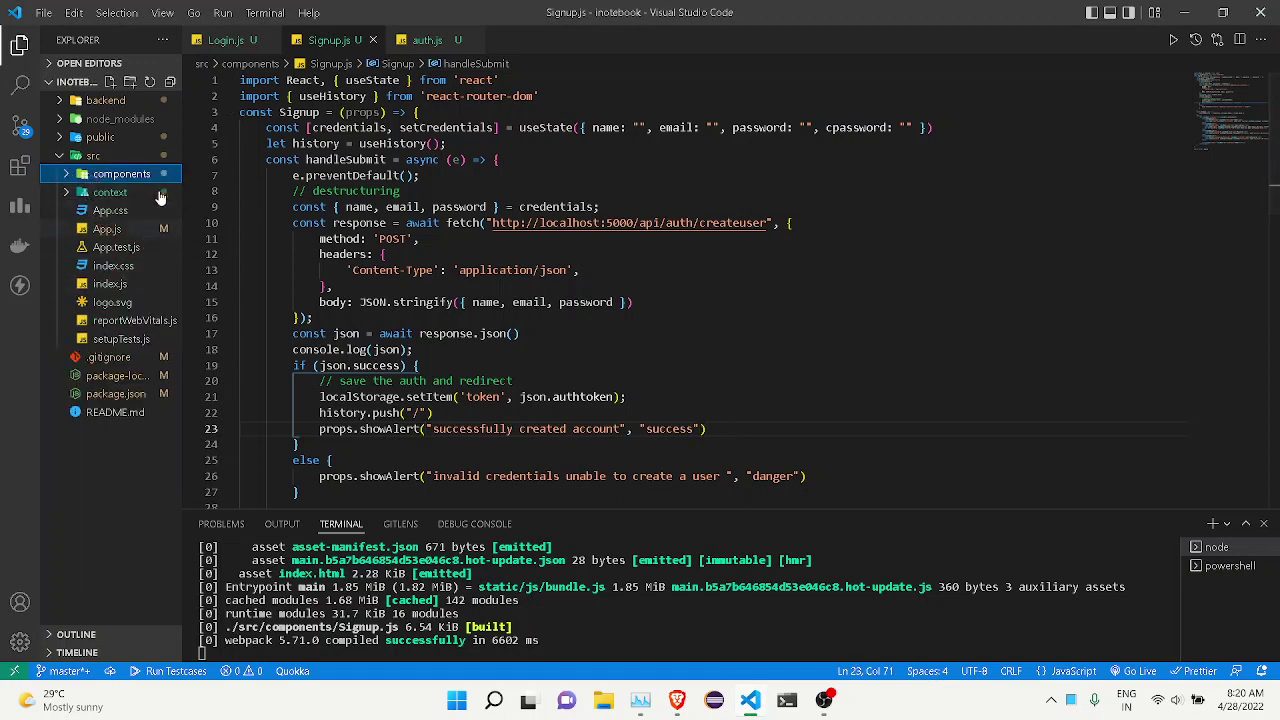
left_click(70, 176)
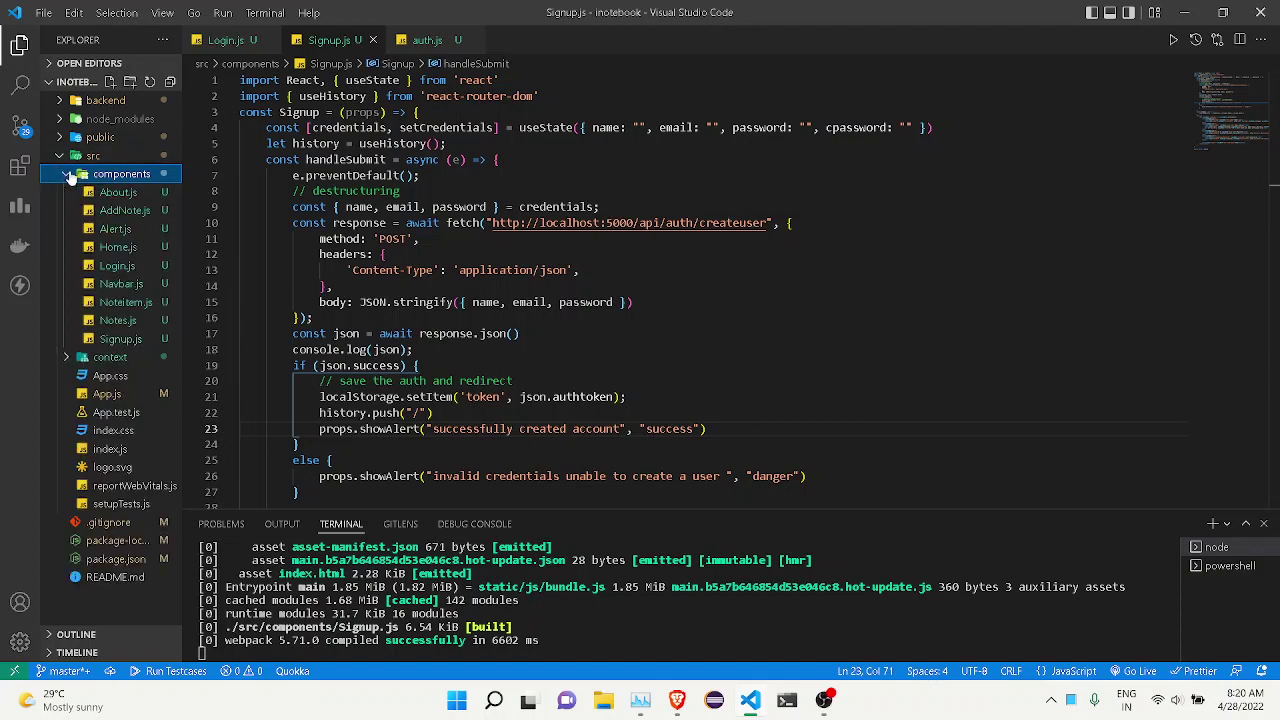
left_click(106, 248)
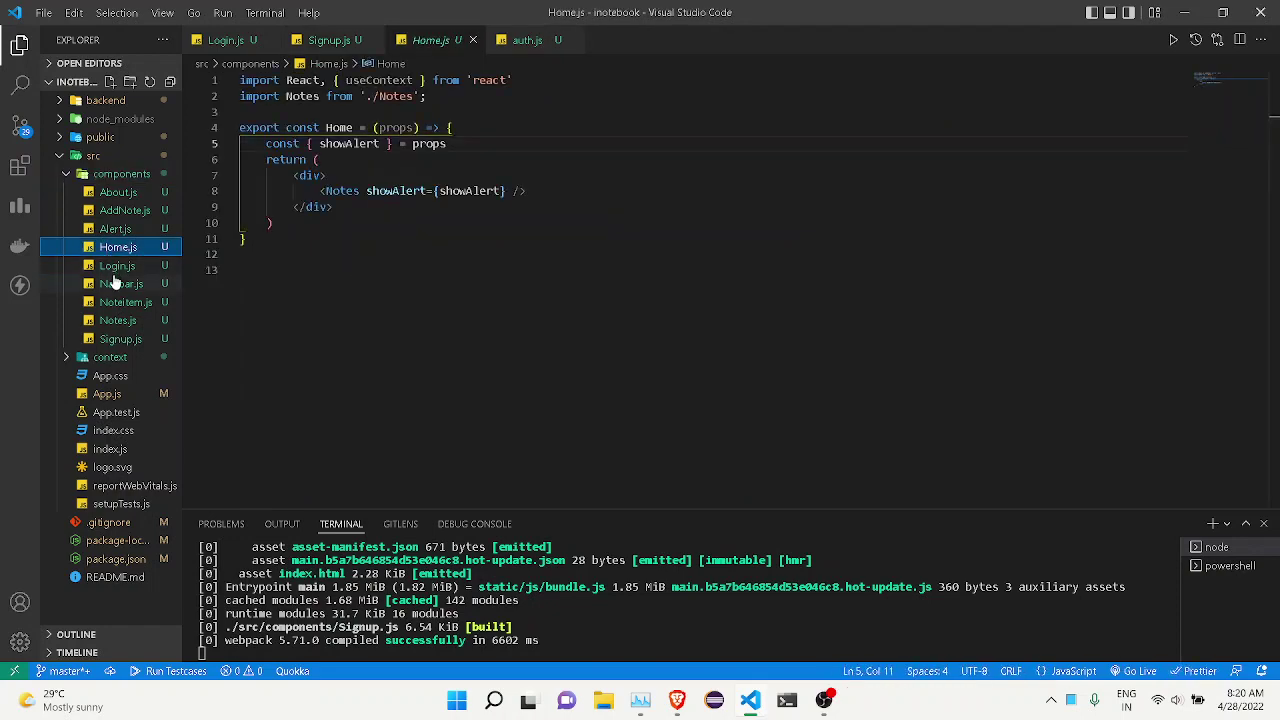
left_click(118, 285)
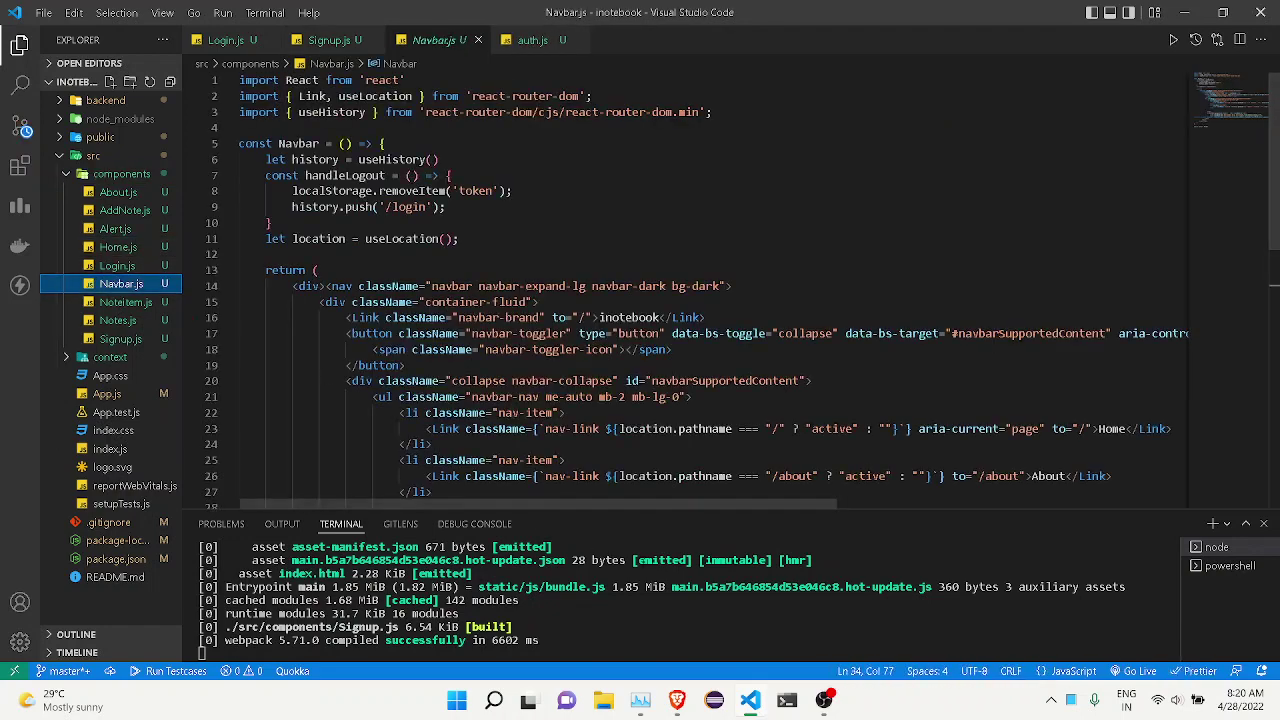
left_click(677, 703)
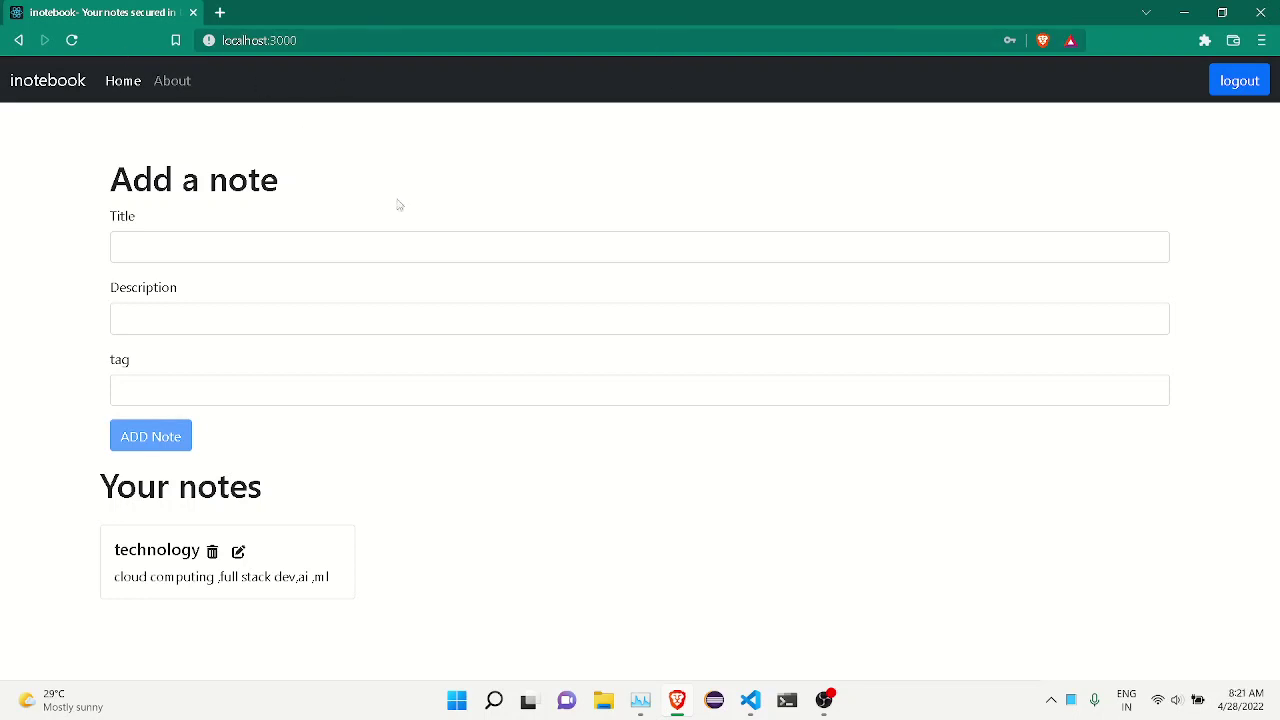
mouse_move(752, 706)
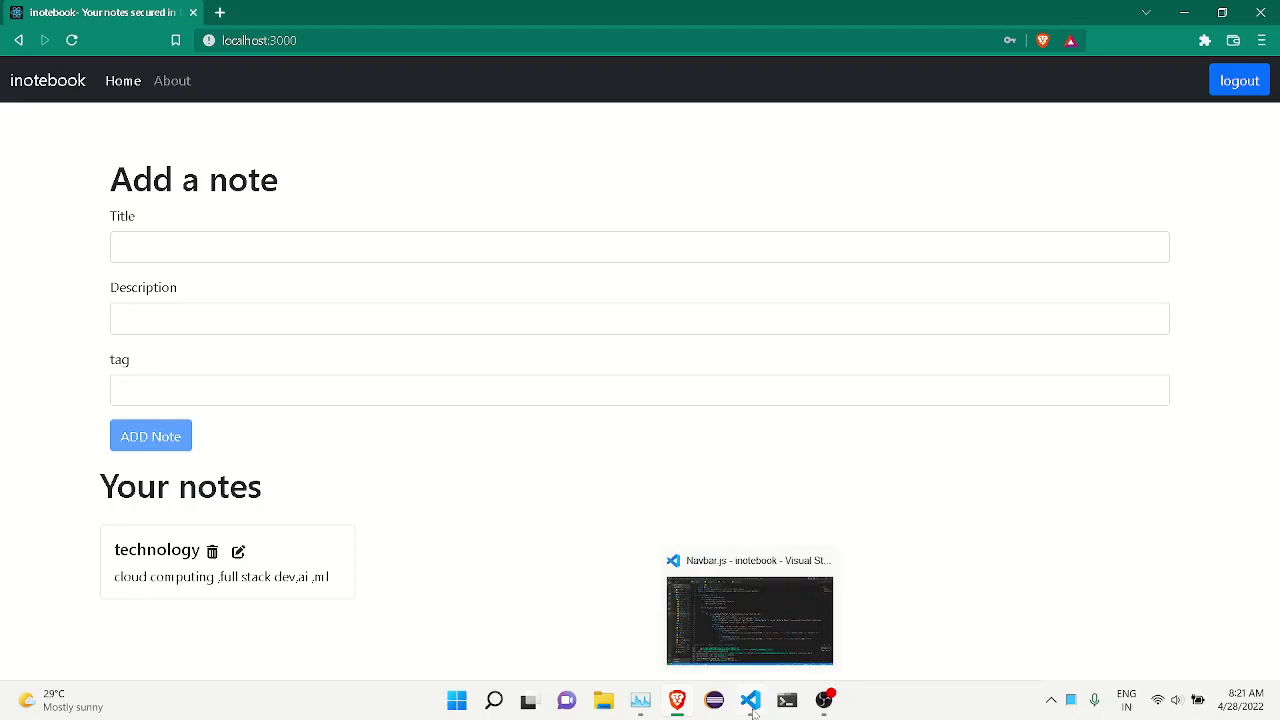
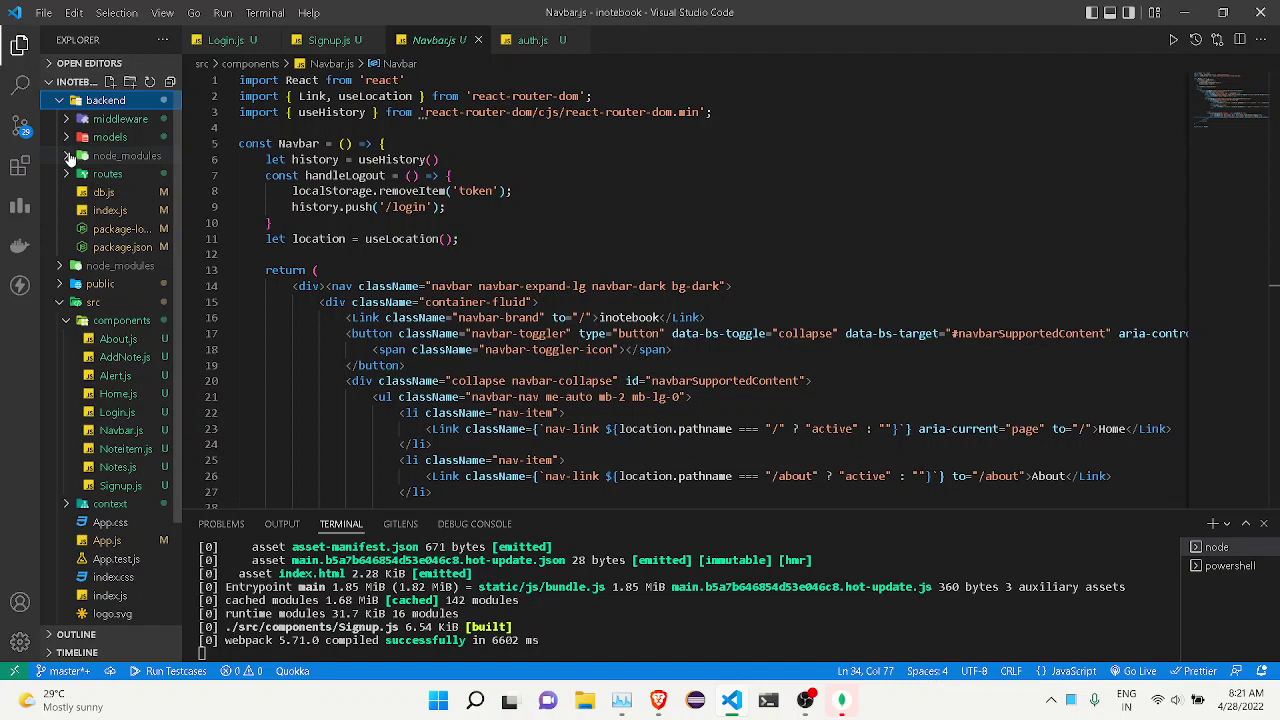
Expand backend > models and view the Note.js schema, then the User.js schema.
left_click(72, 157)
left_click(71, 157)
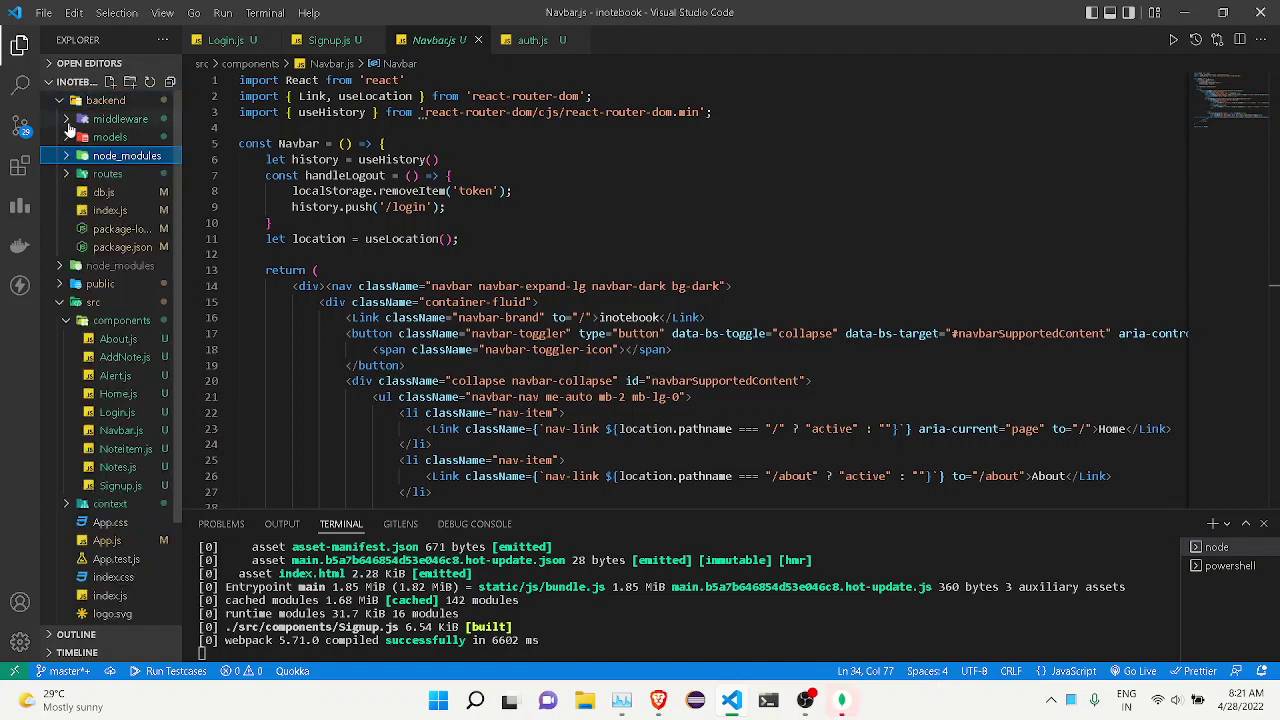
left_click(66, 138)
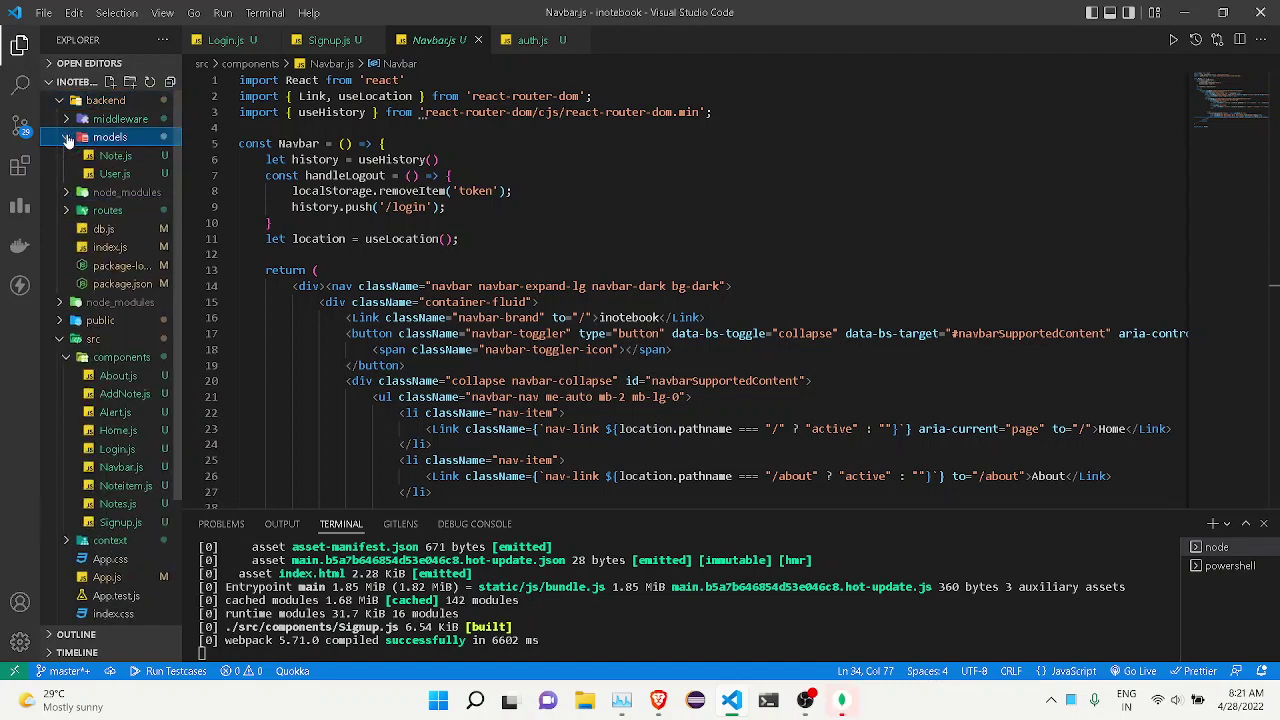
left_click(126, 158)
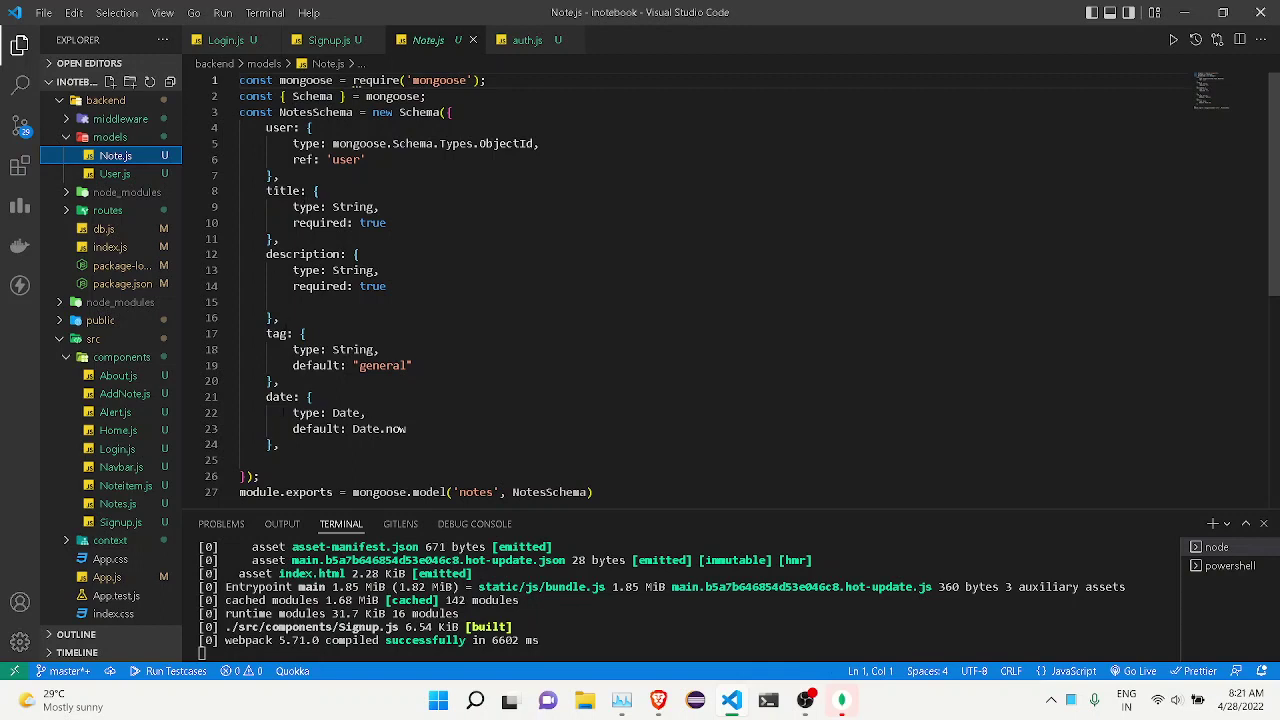
left_click(118, 176)
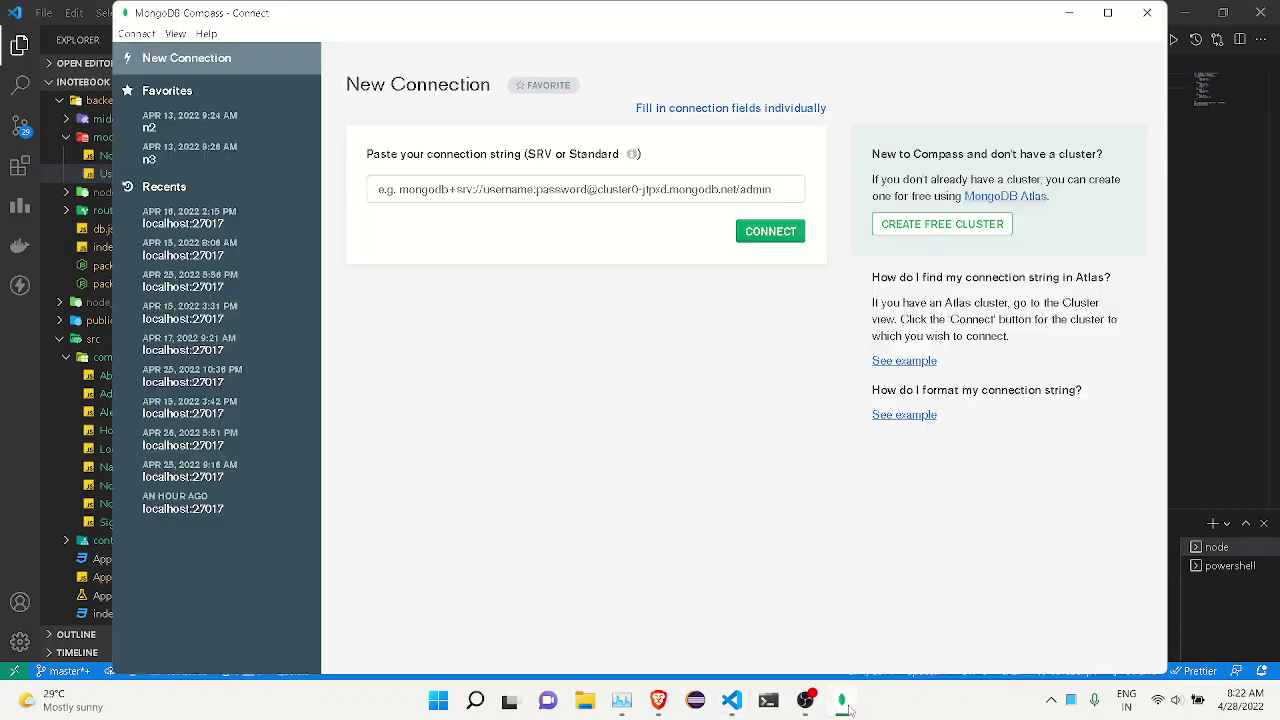
Connect to localhost:27017 and show the 11 documents in inotebook.notes.
left_click(780, 235)
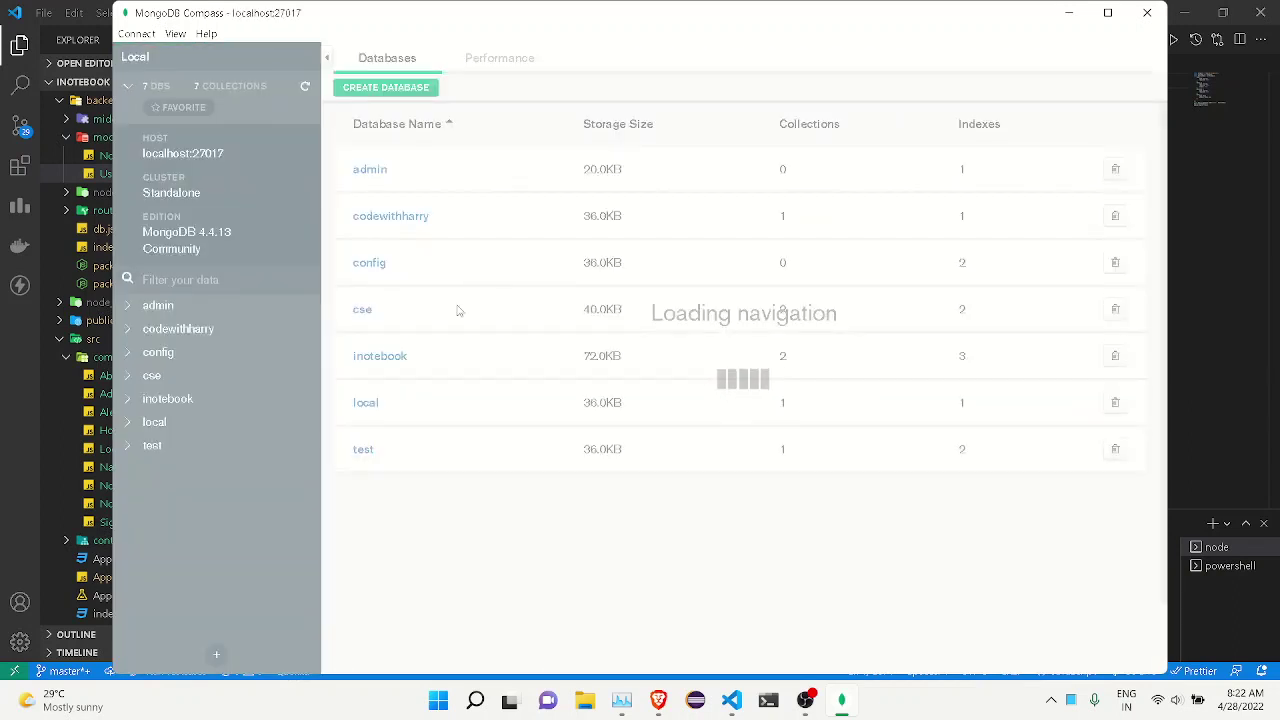
left_click(390, 357)
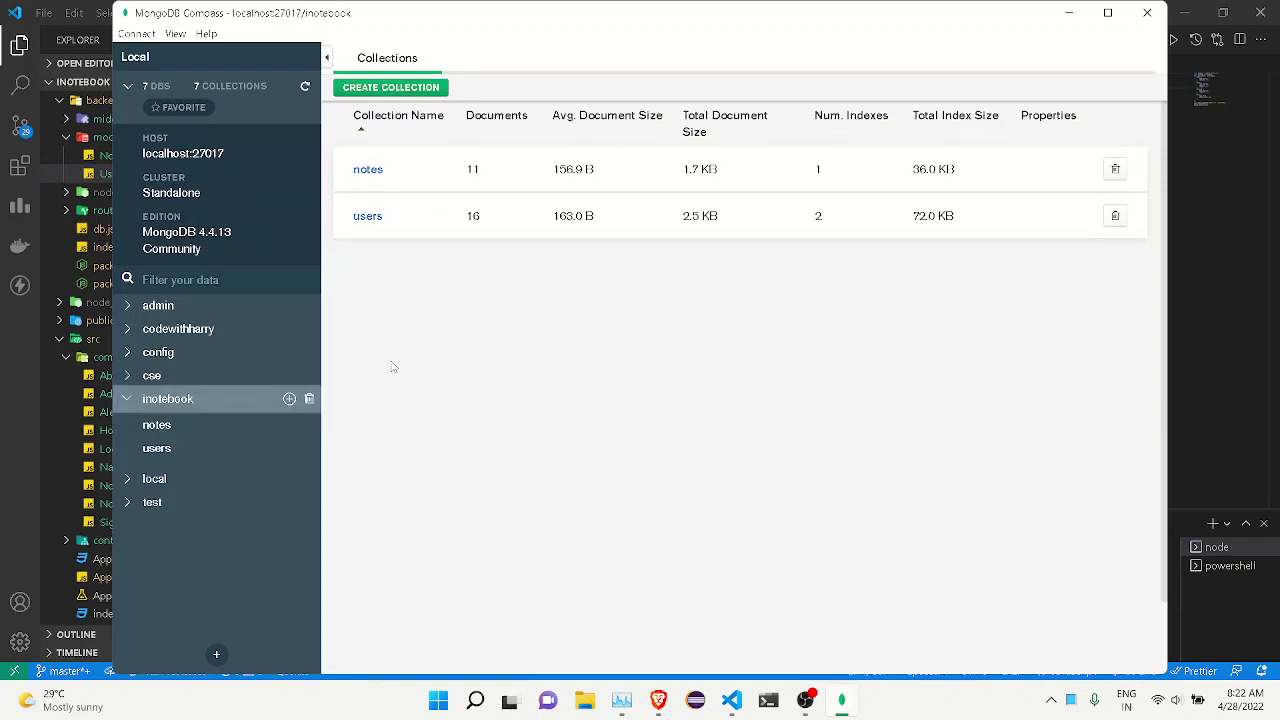
left_click(376, 170)
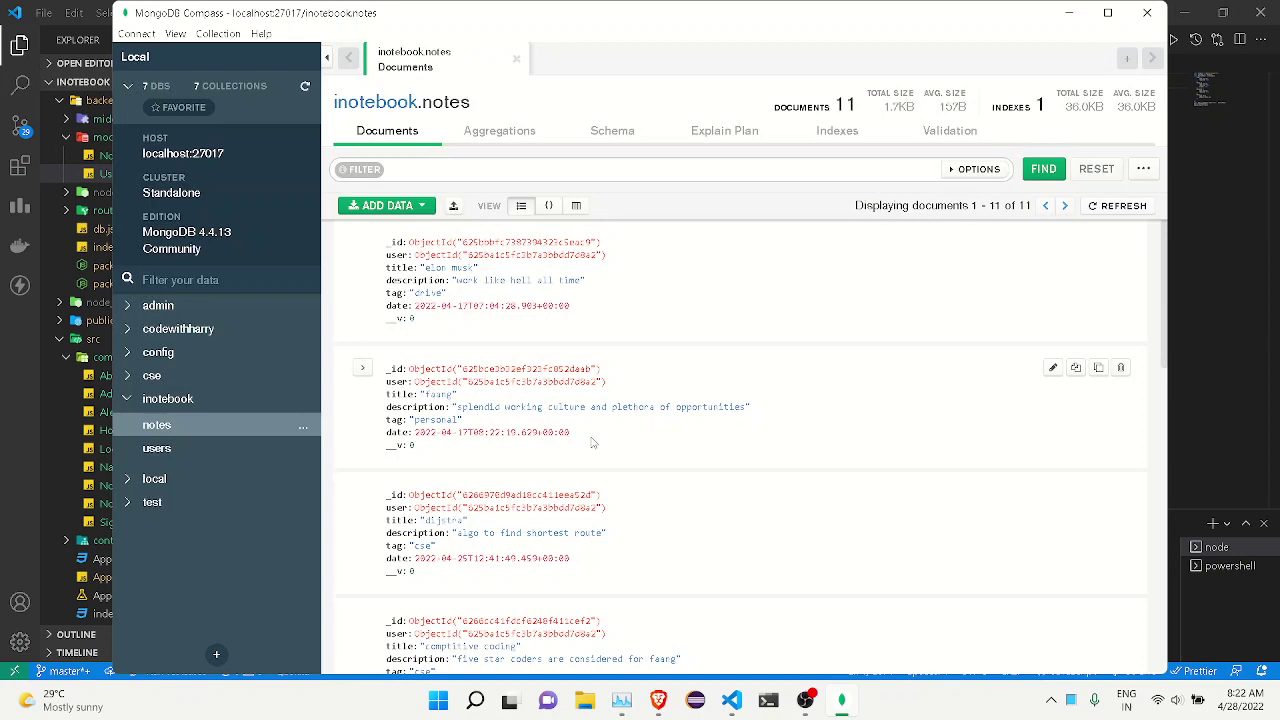
Browse the notes documents in a maximized Compass window, then show the 16 inotebook.users documents.
scroll(592, 442, "down", 8)
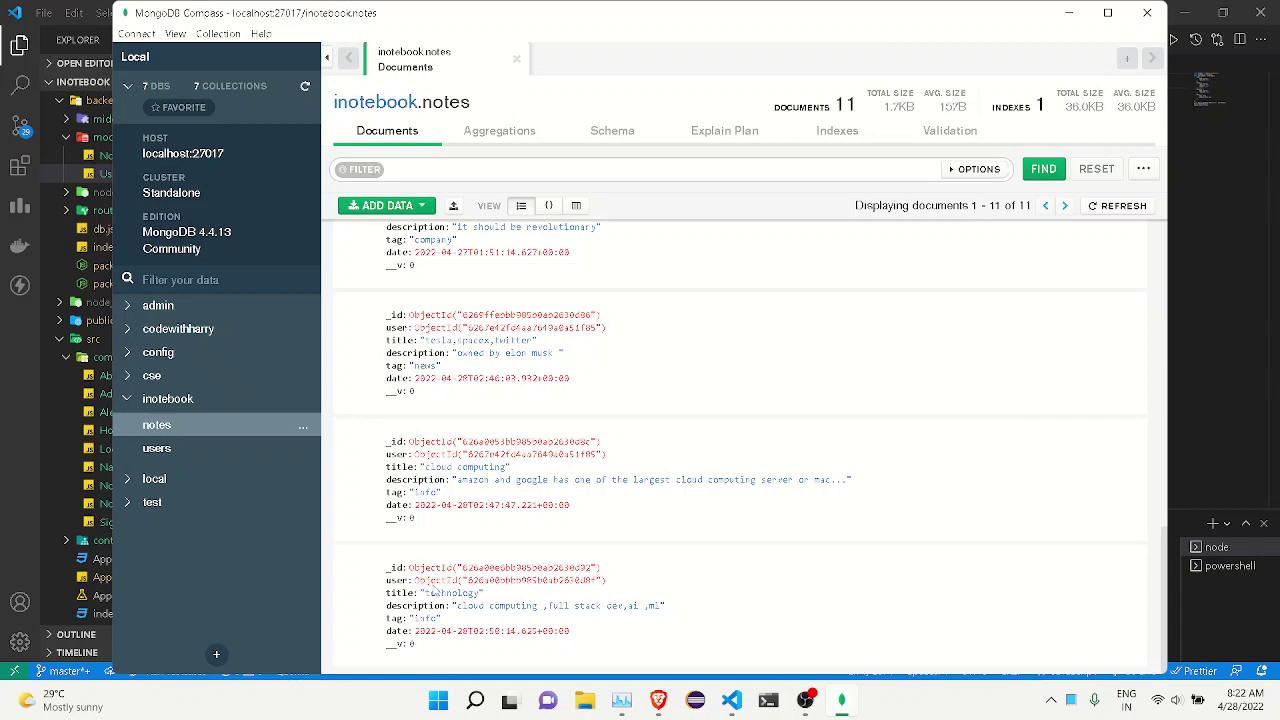
left_click(1110, 12)
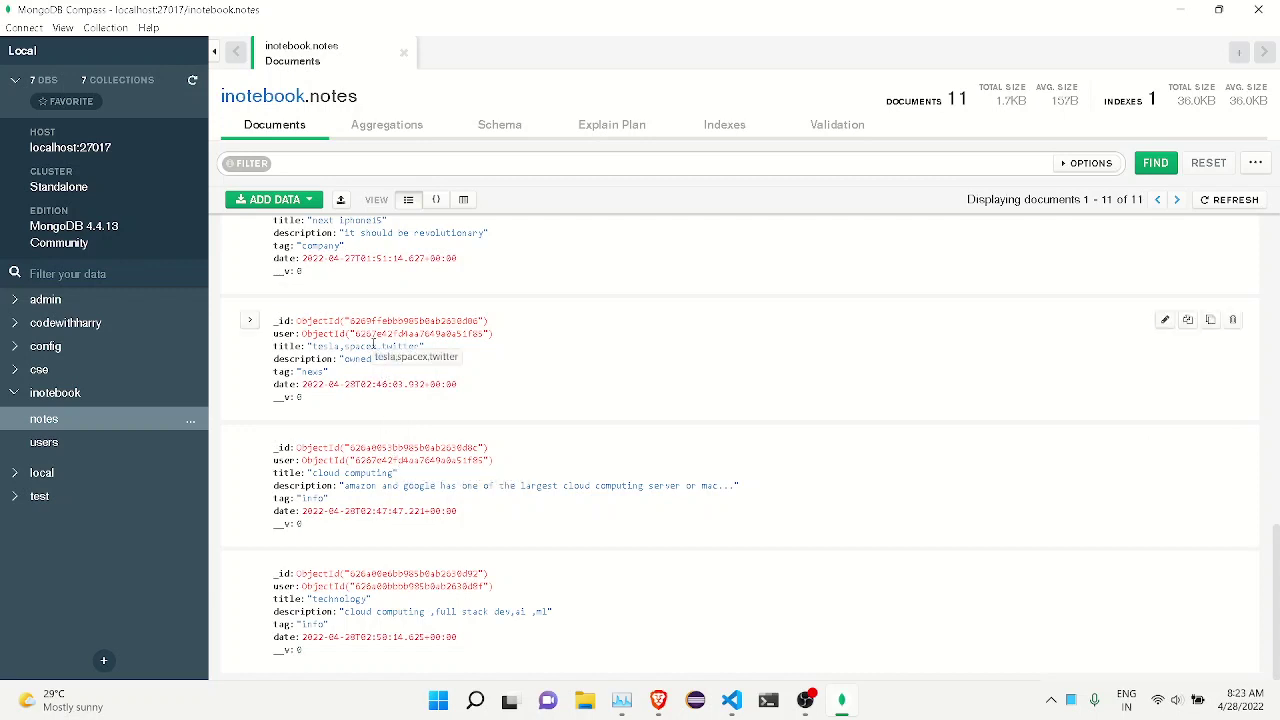
scroll(373, 344, "up", 7)
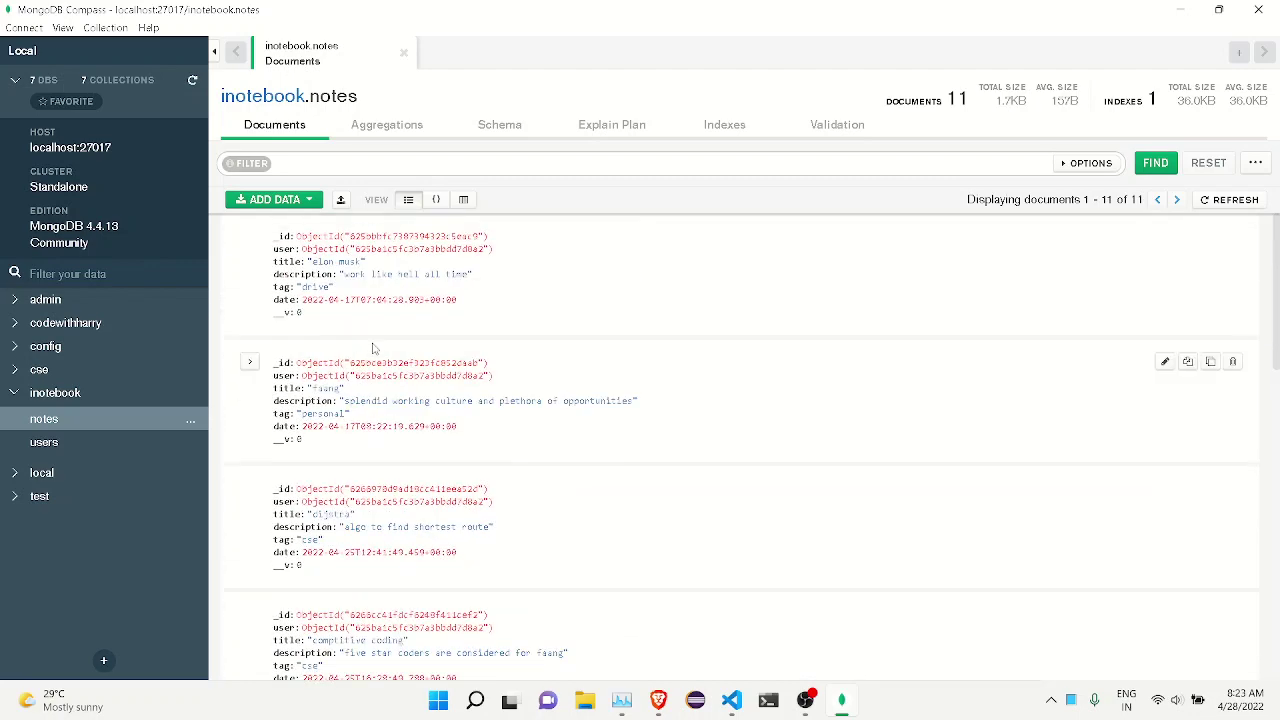
scroll(373, 346, "down", 8)
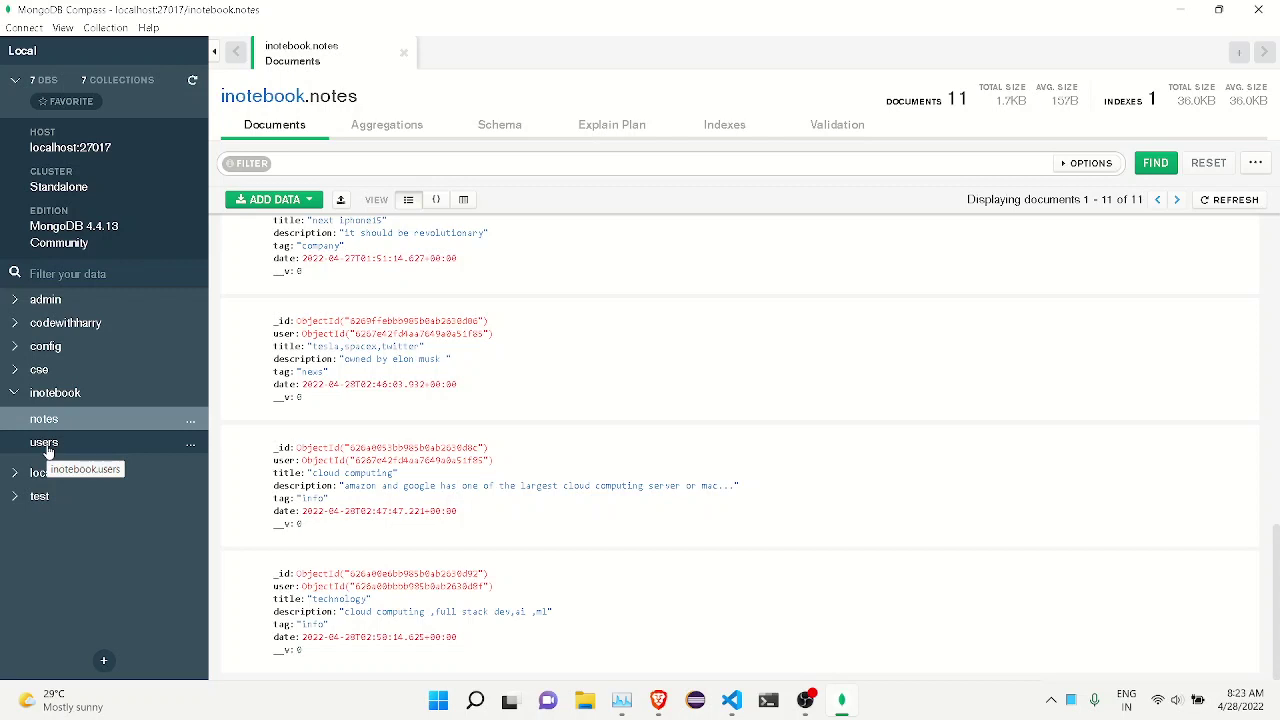
left_click(47, 451)
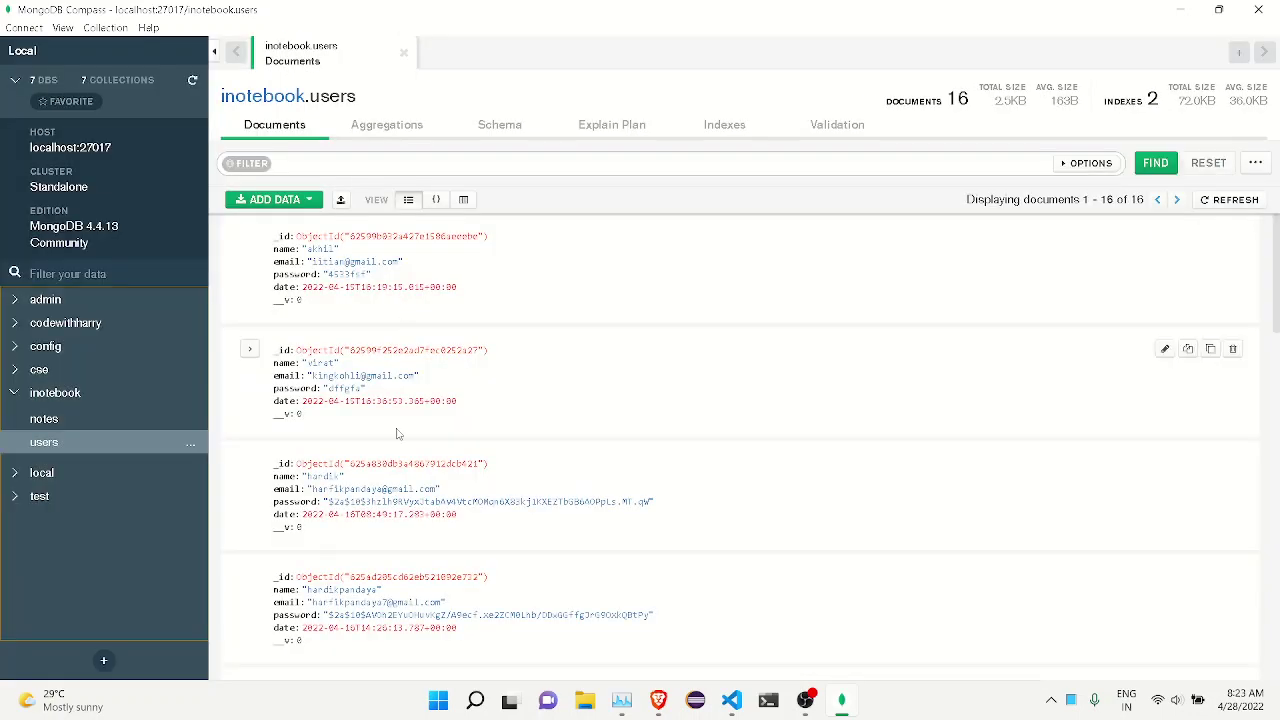
scroll(396, 433, "down", 10)
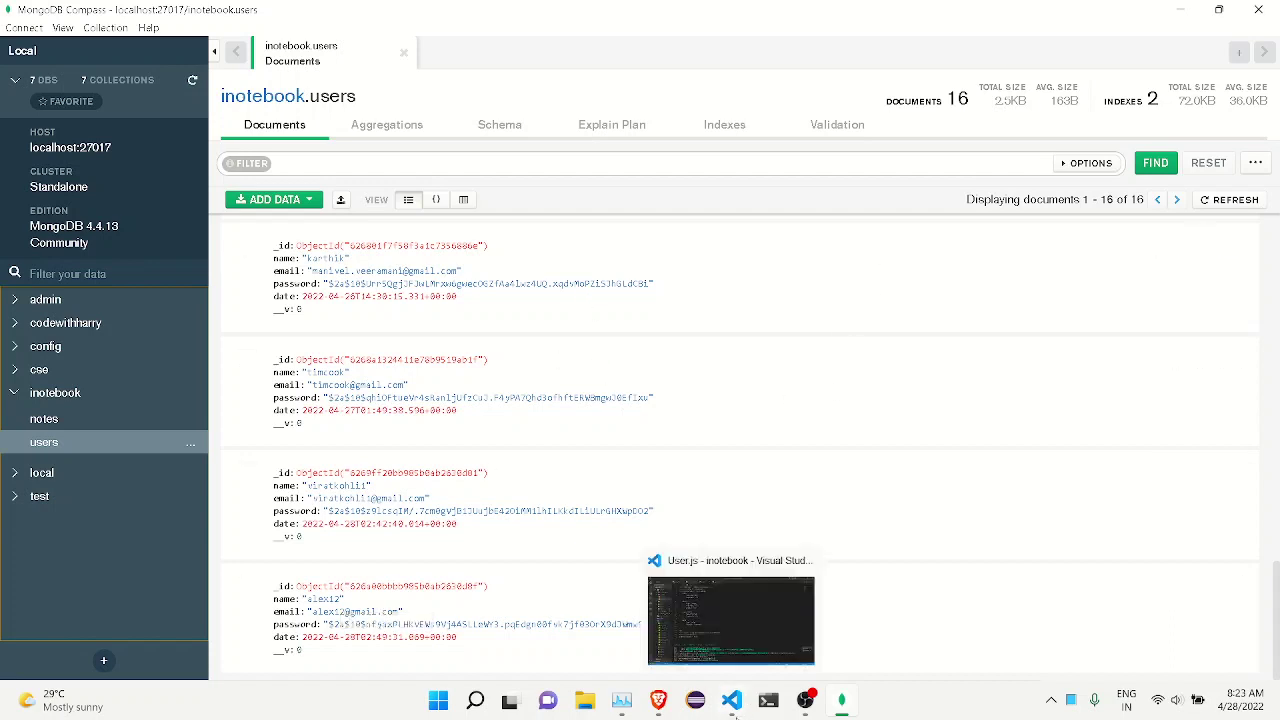
Return to the User.js schema in Visual Studio Code from the taskbar.
left_click(735, 703)
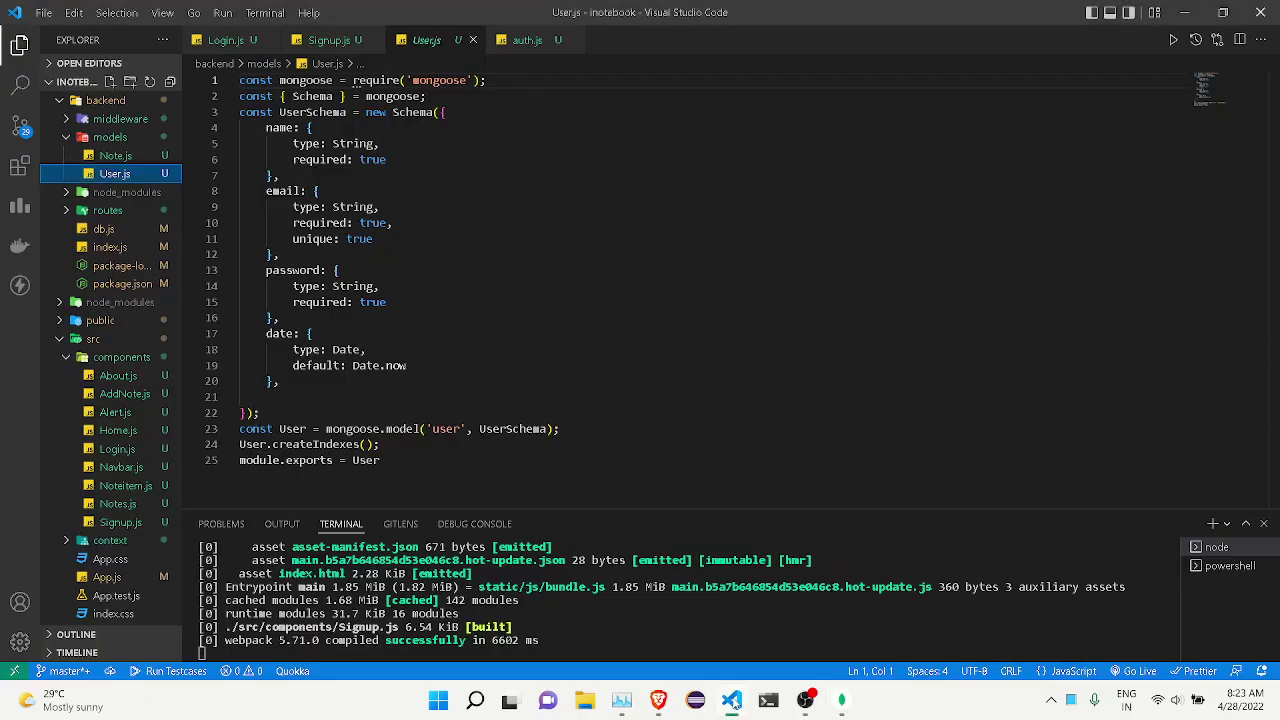